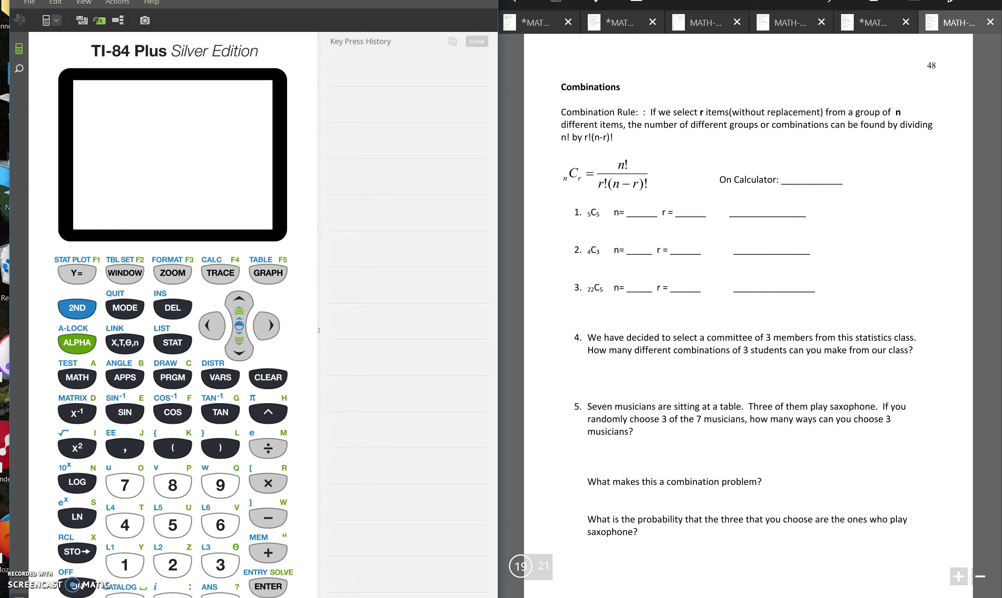
Write 'math PRB 3' beside On Calculator and bring up the MATH menu's PRB list showing nCr.
{"action": "mouse_move", "coordinate": [783, 173]}
{"action": "left_mouse_down"}
{"action": "mouse_move", "coordinate": [787, 186]}
{"action": "mouse_move", "coordinate": [801, 185]}
{"action": "mouse_move", "coordinate": [832, 170]}
{"action": "left_mouse_up"}
{"action": "left_click_drag", "start_coordinate": [830, 165], "coordinate": [843, 184]}
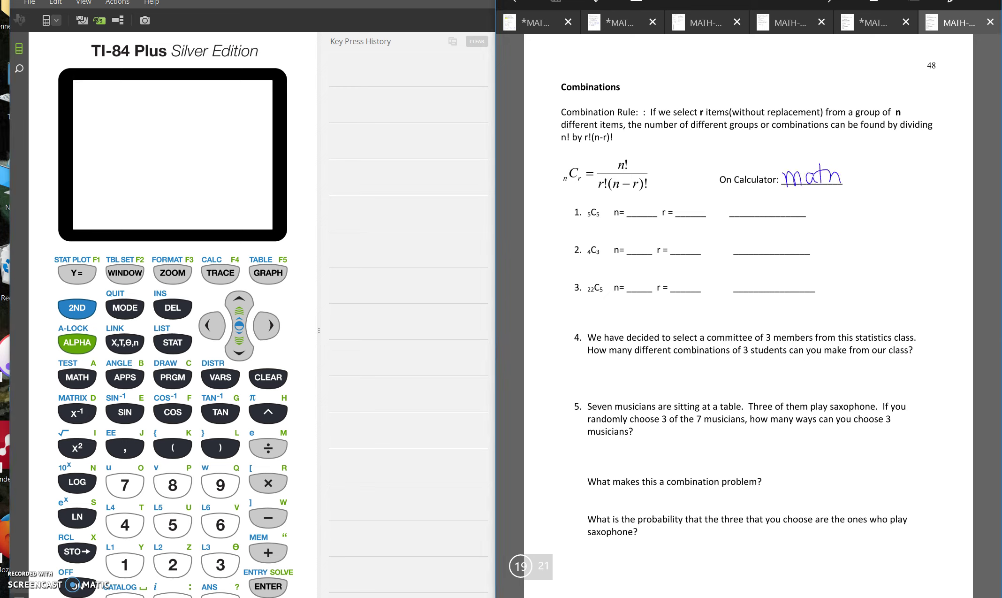
{"action": "left_click", "coordinate": [77, 376]}
{"action": "left_click", "coordinate": [274, 334]}
{"action": "left_click", "coordinate": [274, 334]}
{"action": "left_click", "coordinate": [274, 334]}
{"action": "mouse_move", "coordinate": [866, 164]}
{"action": "left_mouse_down"}
{"action": "mouse_move", "coordinate": [868, 185]}
{"action": "mouse_move", "coordinate": [867, 176]}
{"action": "mouse_move", "coordinate": [896, 182]}
{"action": "left_mouse_up"}
{"action": "mouse_move", "coordinate": [896, 162]}
{"action": "left_mouse_down"}
{"action": "mouse_move", "coordinate": [936, 156]}
{"action": "mouse_move", "coordinate": [925, 173]}
{"action": "left_mouse_up"}
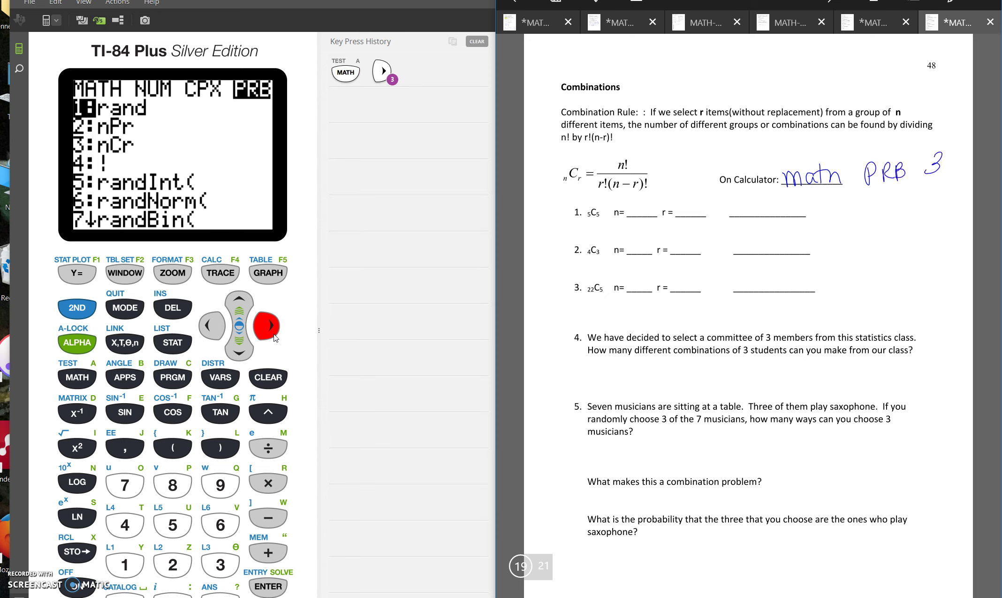
Write n=5, r=5 for item 1, evaluate 5 nCr 5, and record the answer 1.
{"action": "left_click_drag", "start_coordinate": [634, 207], "coordinate": [628, 217]}
{"action": "left_click", "coordinate": [77, 308]}
{"action": "left_click", "coordinate": [136, 309]}
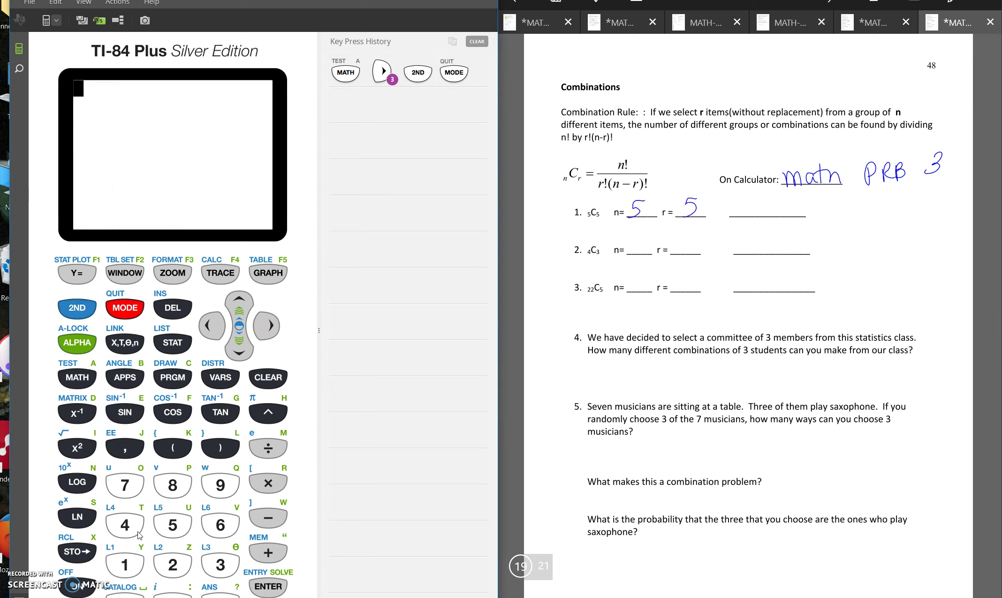
{"action": "left_click", "coordinate": [174, 524]}
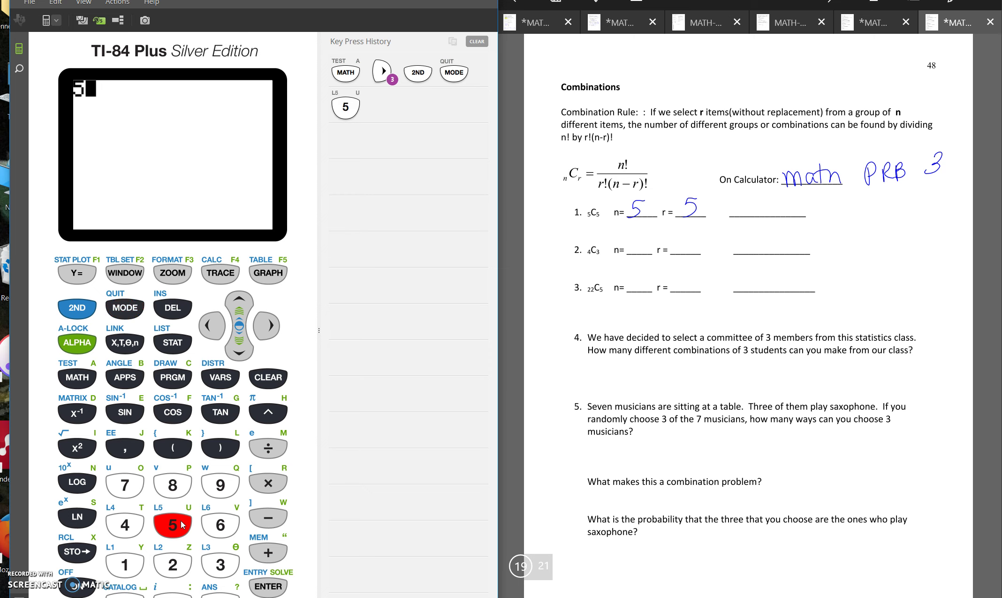
{"action": "left_click", "coordinate": [74, 383]}
{"action": "left_click", "coordinate": [220, 328]}
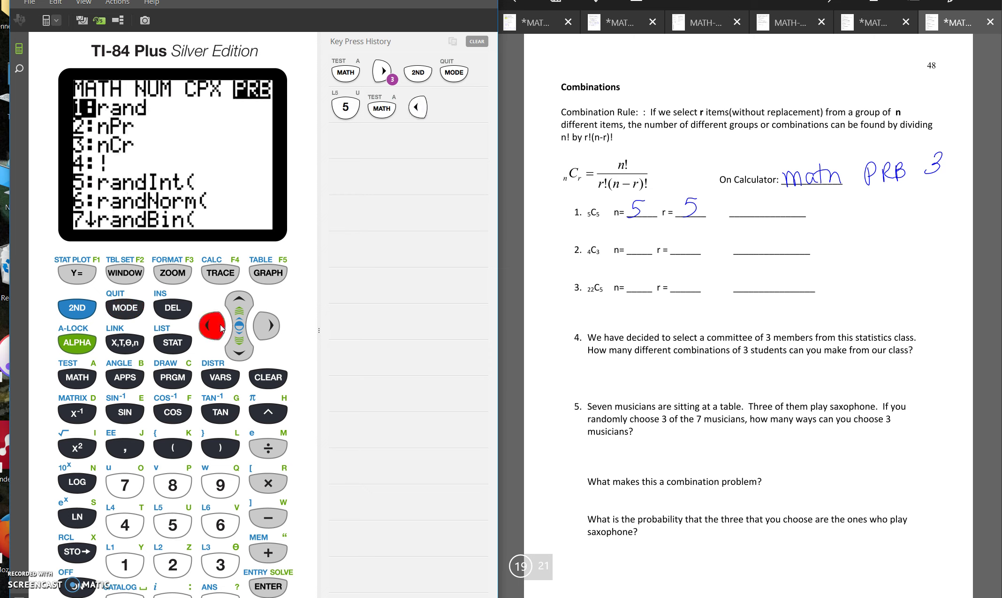
{"action": "left_click", "coordinate": [217, 566]}
{"action": "left_click", "coordinate": [171, 524]}
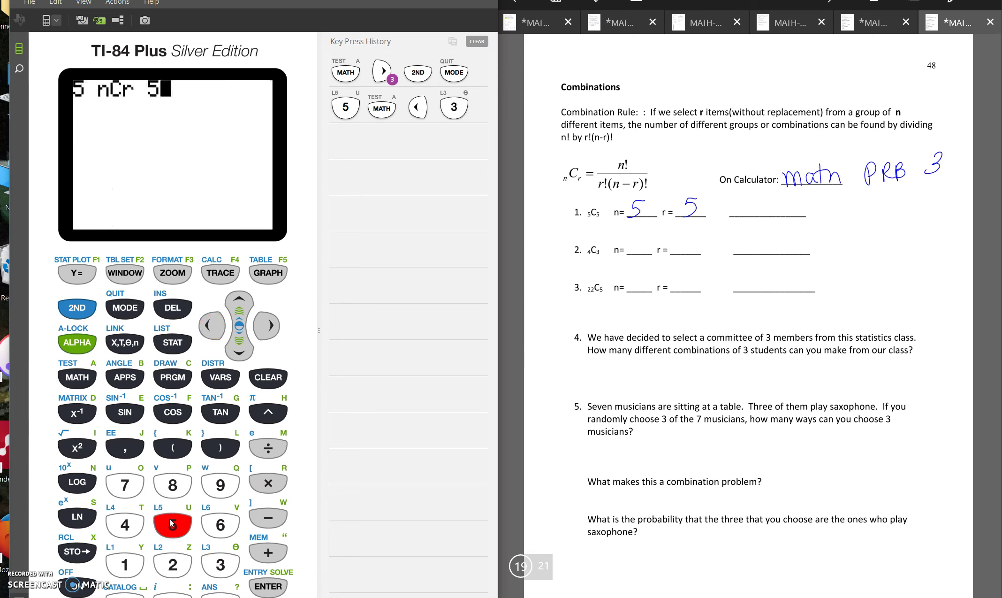
{"action": "left_click", "coordinate": [270, 586]}
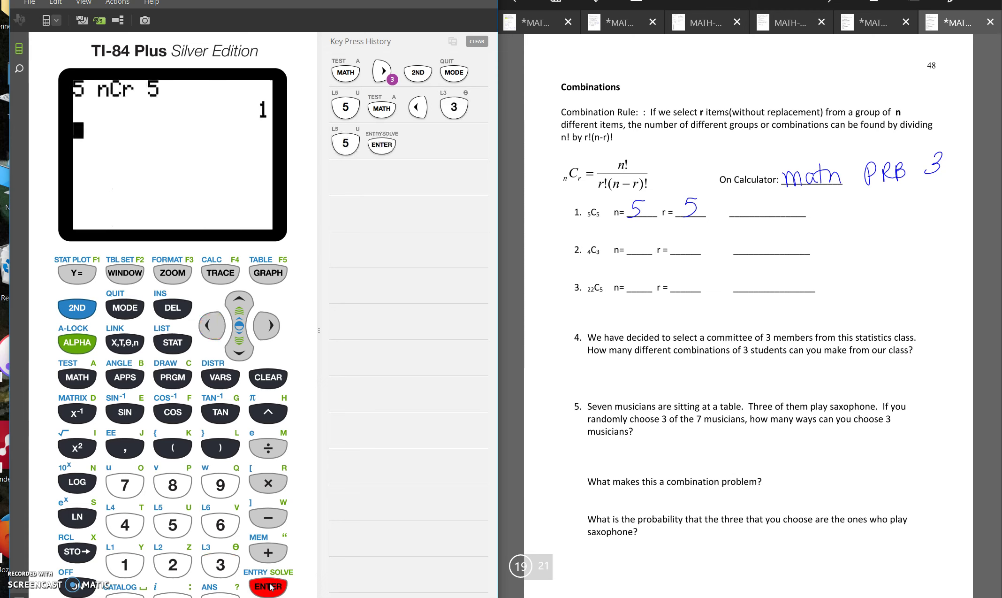
{"action": "left_click_drag", "start_coordinate": [769, 197], "coordinate": [769, 209]}
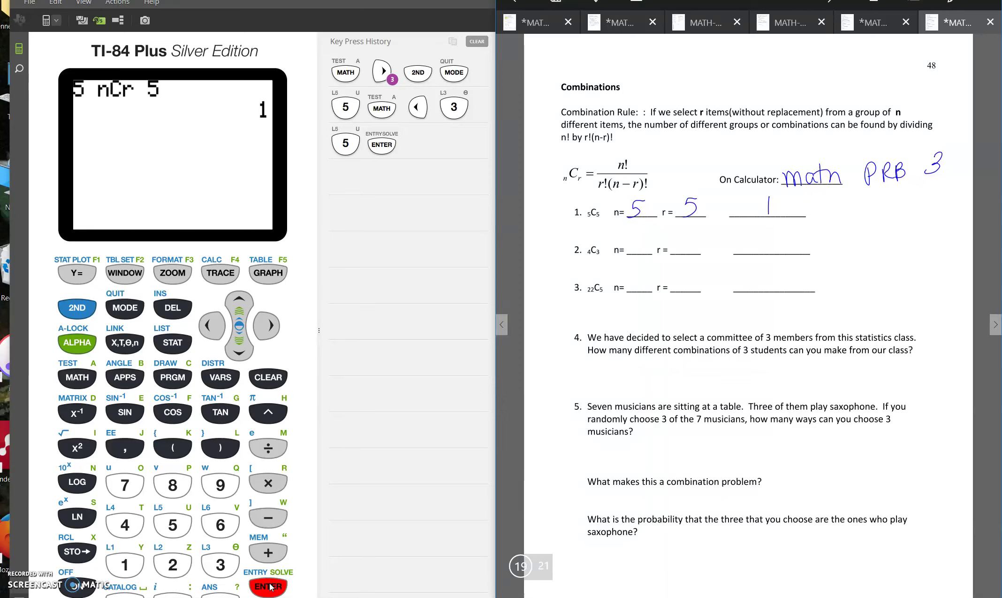
Write n=4, r=3 for item 2, evaluate 4 nCr 3, and record the answer 4.
{"action": "mouse_move", "coordinate": [635, 241]}
{"action": "left_mouse_down"}
{"action": "mouse_move", "coordinate": [641, 252]}
{"action": "mouse_move", "coordinate": [684, 250]}
{"action": "mouse_move", "coordinate": [674, 253]}
{"action": "left_mouse_up"}
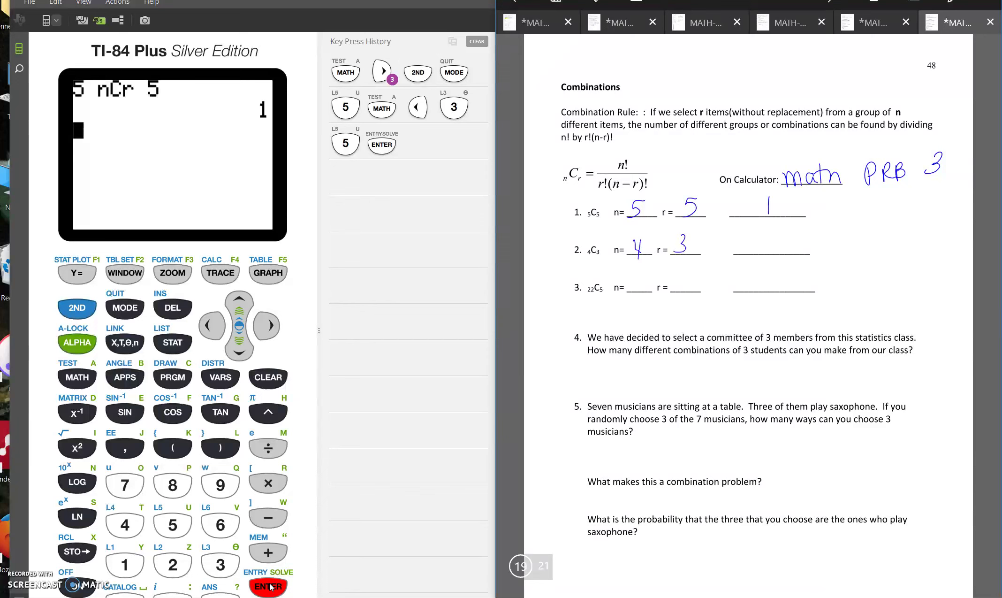
{"action": "left_click", "coordinate": [124, 525]}
{"action": "left_click", "coordinate": [87, 379]}
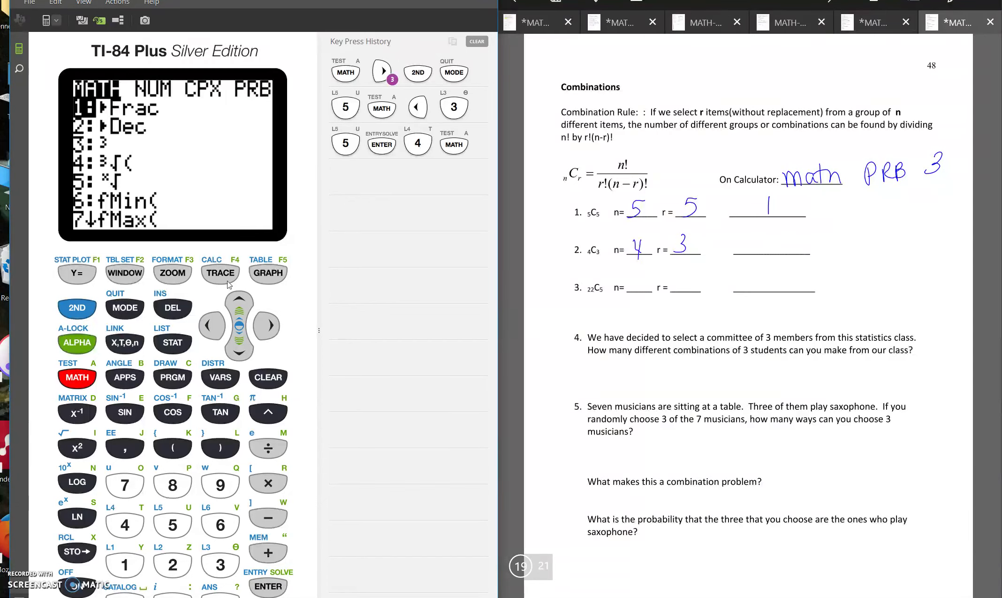
{"action": "left_click", "coordinate": [217, 326]}
{"action": "left_click", "coordinate": [245, 353]}
{"action": "left_click", "coordinate": [246, 353]}
{"action": "left_click", "coordinate": [283, 592]}
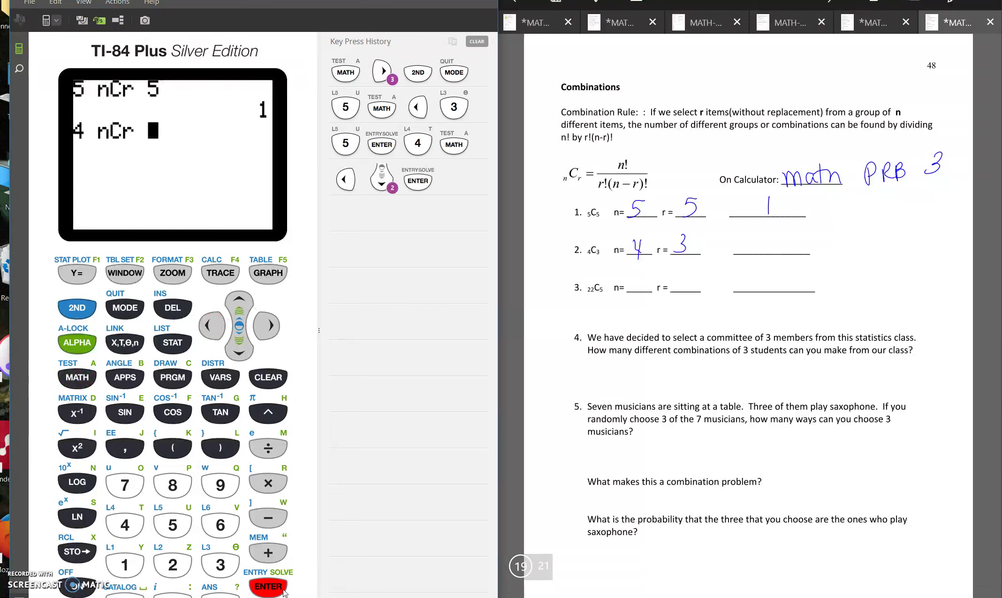
{"action": "left_click", "coordinate": [220, 565]}
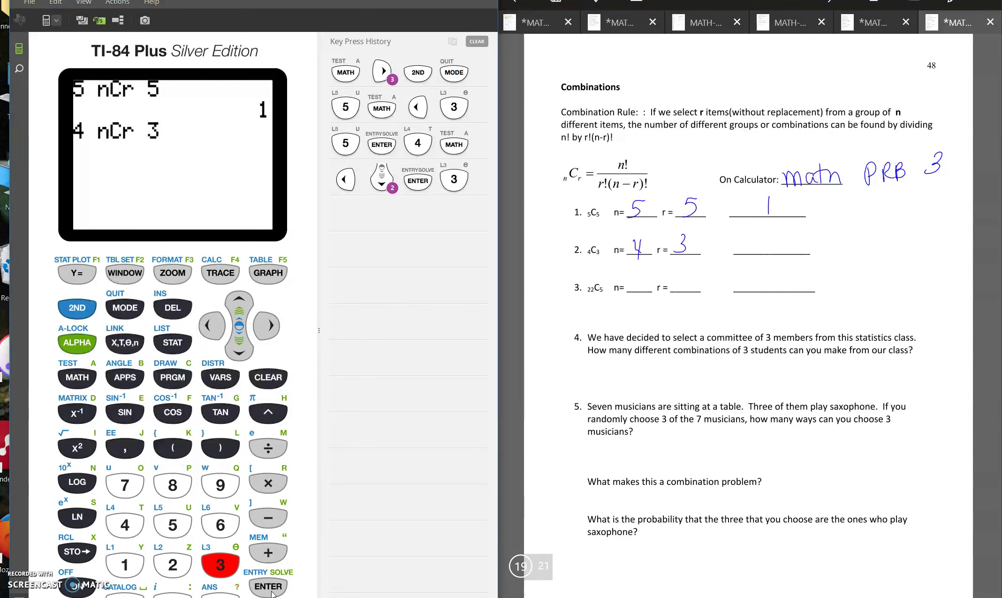
{"action": "left_click", "coordinate": [272, 592]}
{"action": "left_click_drag", "start_coordinate": [762, 236], "coordinate": [768, 255]}
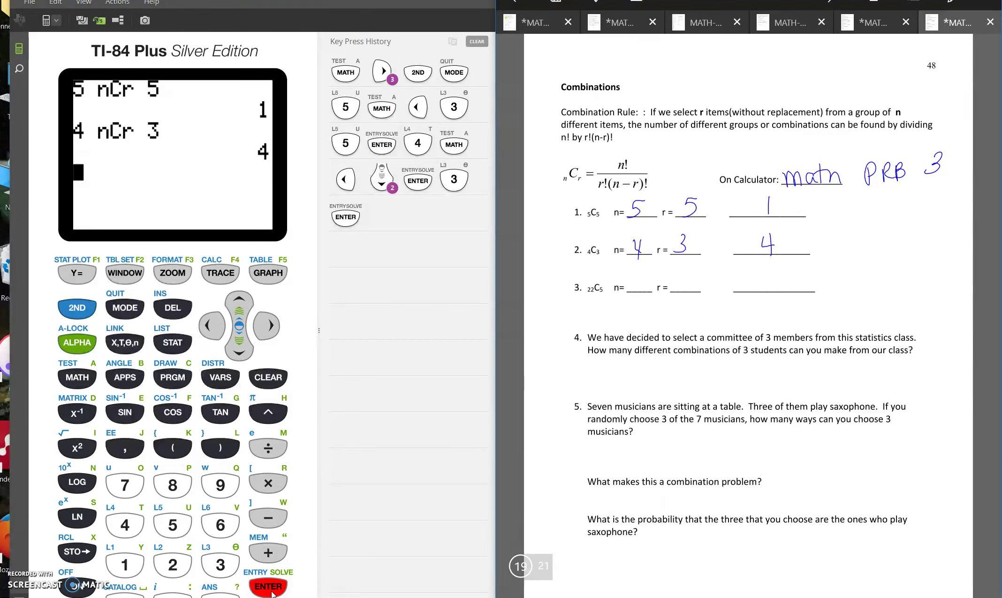
Write n=22, r=5 for item 3, evaluate 22 nCr 5, and begin writing 26334.
{"action": "mouse_move", "coordinate": [631, 281]}
{"action": "left_mouse_down"}
{"action": "mouse_move", "coordinate": [653, 291]}
{"action": "mouse_move", "coordinate": [696, 270]}
{"action": "left_mouse_up"}
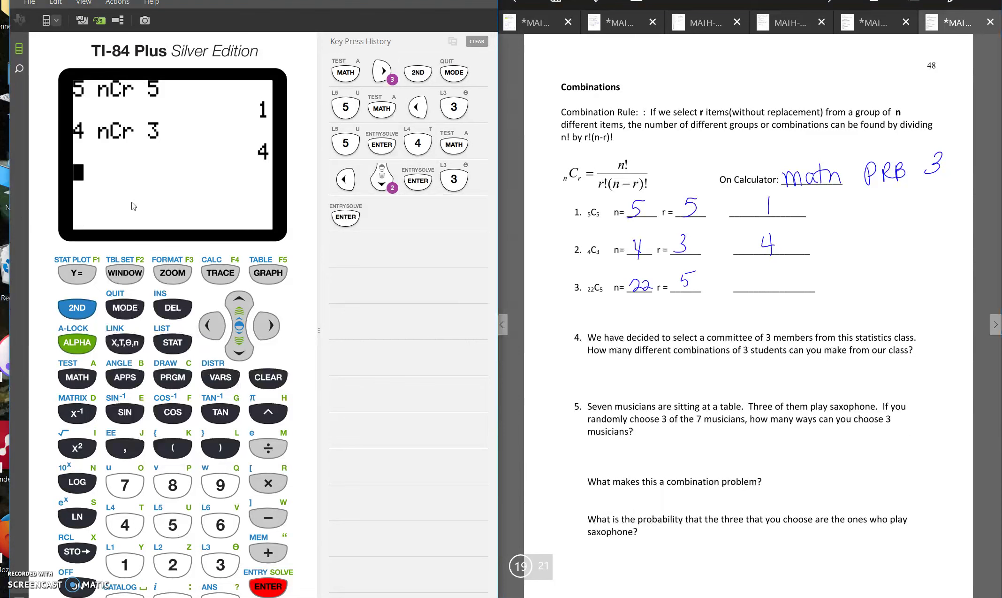
{"action": "type", "text": "22"}
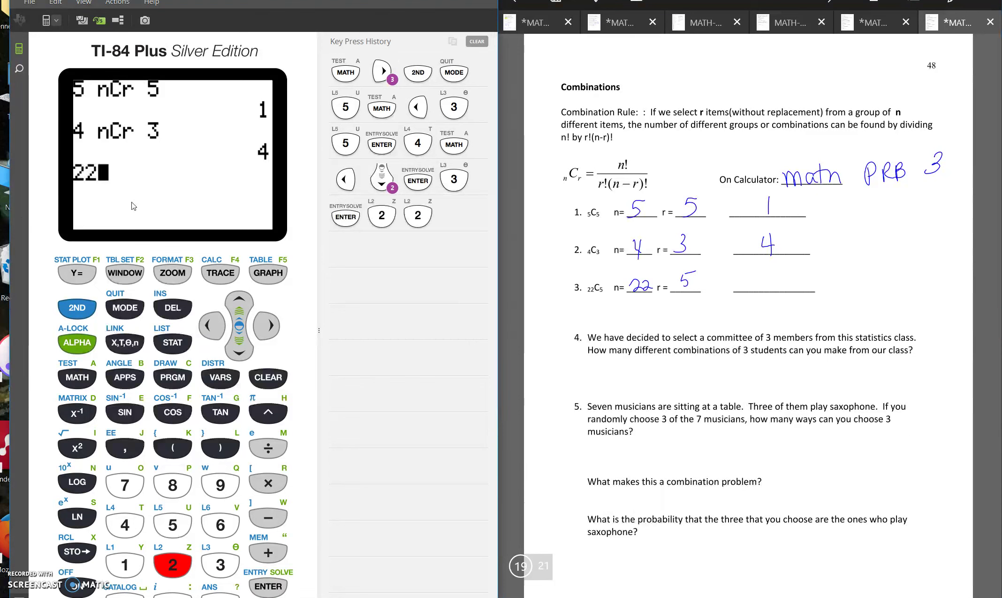
{"action": "left_click", "coordinate": [83, 382]}
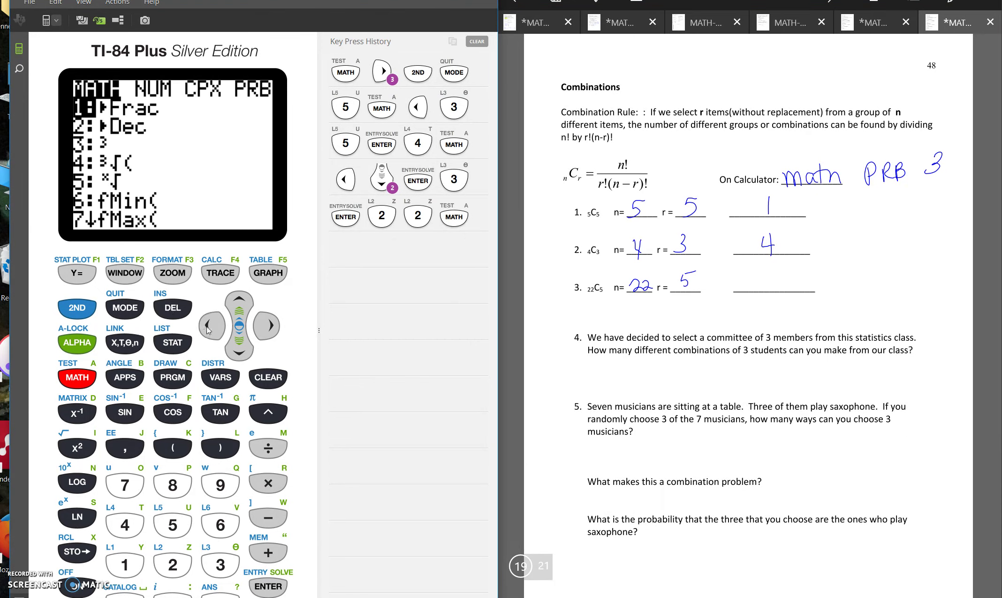
{"action": "left_click", "coordinate": [208, 327]}
{"action": "type", "text": "3"}
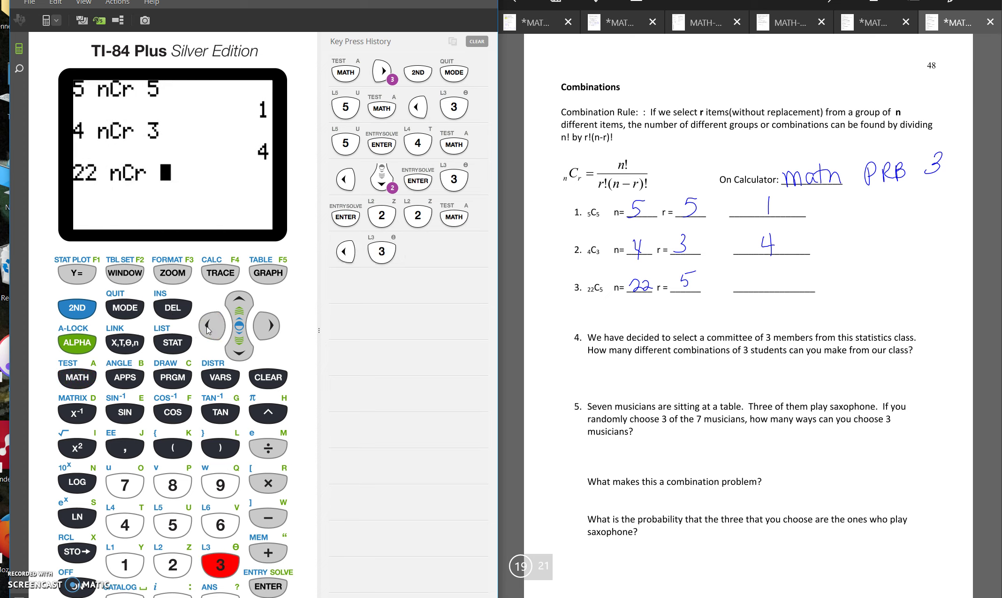
{"action": "type", "text": "5"}
{"action": "key", "text": "Return"}
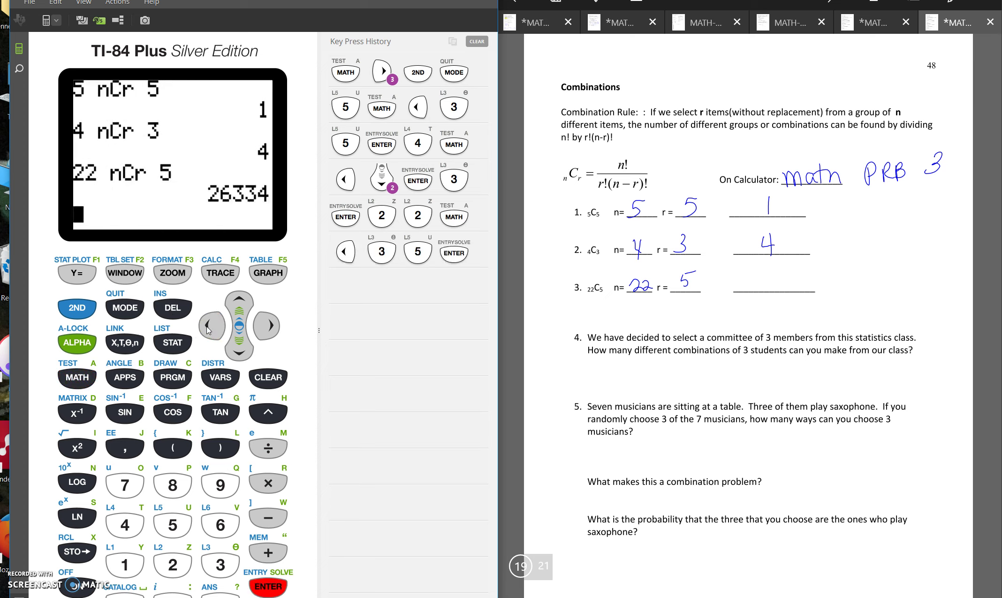
{"action": "mouse_move", "coordinate": [750, 278]}
{"action": "left_mouse_down"}
{"action": "mouse_move", "coordinate": [759, 290]}
{"action": "mouse_move", "coordinate": [815, 276]}
{"action": "left_mouse_up"}
Finish writing 26334 for item 3, then note n=24 and 24C3 under question 4.
{"action": "left_click_drag", "start_coordinate": [810, 265], "coordinate": [812, 281]}
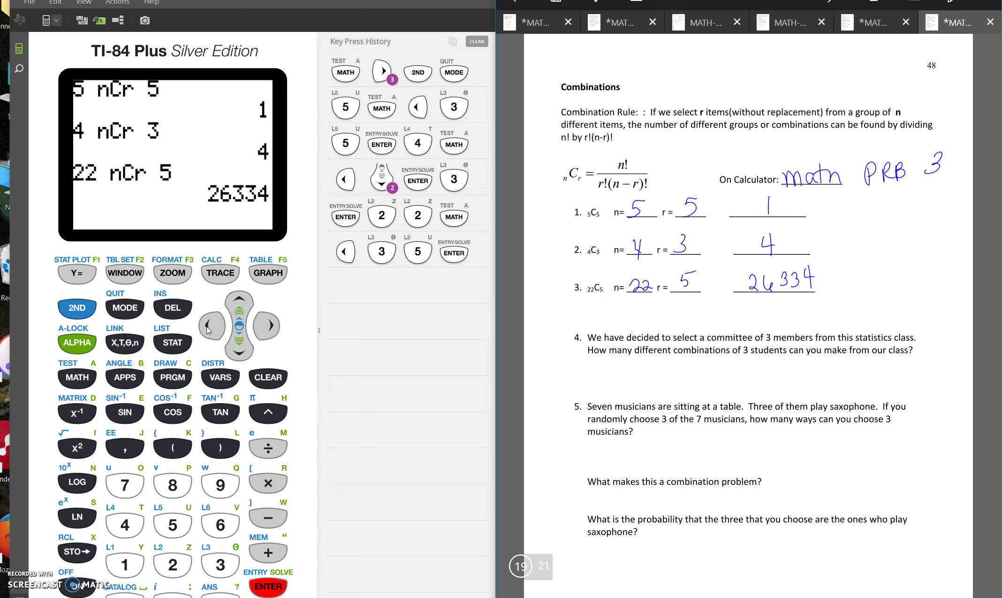
{"action": "left_click_drag", "start_coordinate": [893, 370], "coordinate": [947, 357]}
{"action": "left_click_drag", "start_coordinate": [945, 347], "coordinate": [946, 367]}
{"action": "mouse_move", "coordinate": [681, 374]}
{"action": "left_mouse_down"}
{"action": "mouse_move", "coordinate": [715, 371]}
{"action": "mouse_move", "coordinate": [707, 379]}
{"action": "mouse_move", "coordinate": [726, 392]}
{"action": "left_mouse_up"}
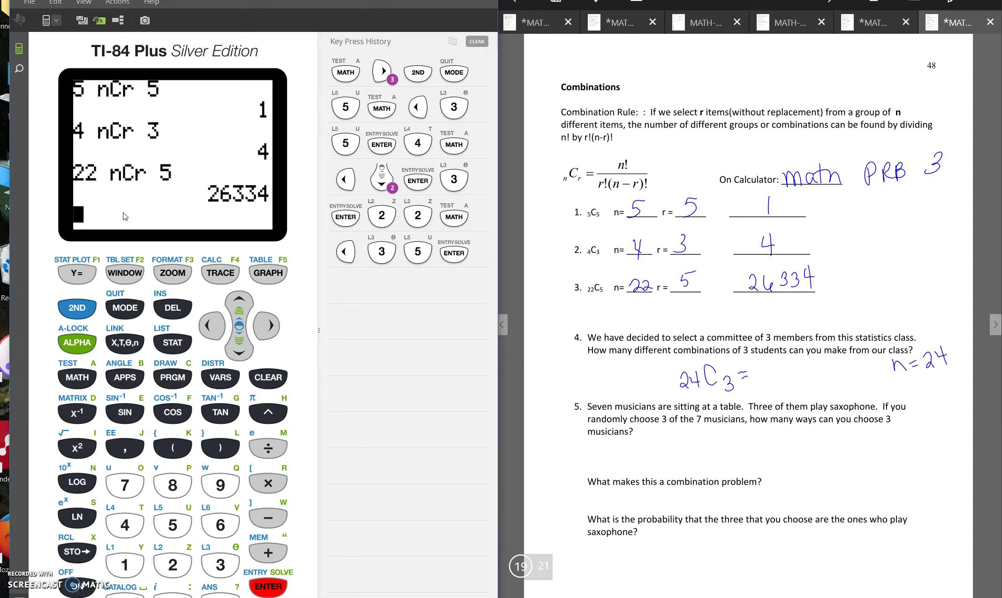
Evaluate 24 nCr 3 and write 2024 as question 4's answer.
{"action": "type", "text": "24"}
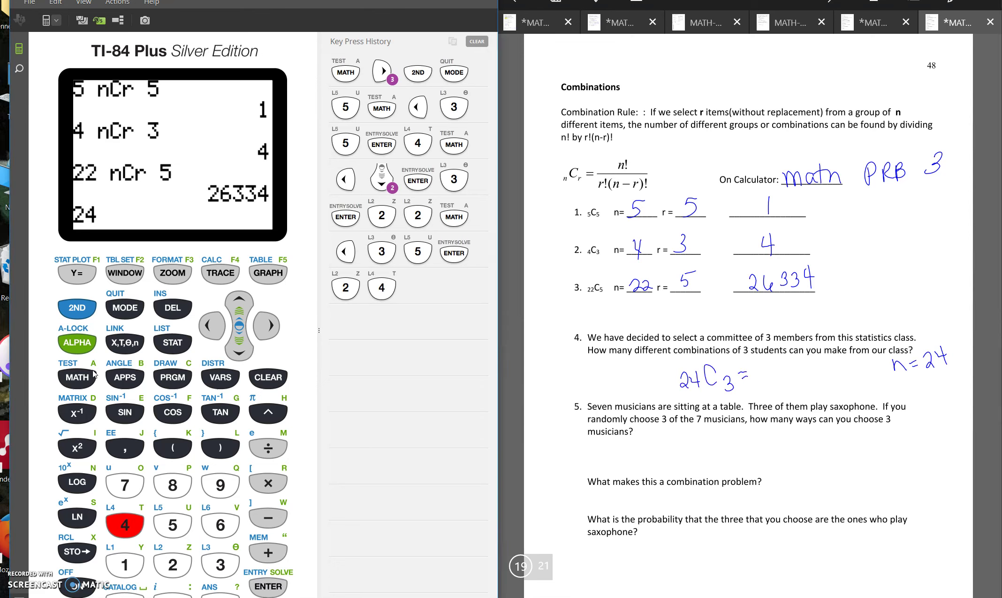
{"action": "type", "text": "m"}
{"action": "left_click", "coordinate": [209, 328]}
{"action": "key", "text": "3"}
{"action": "key", "text": "3"}
{"action": "key", "text": "Return"}
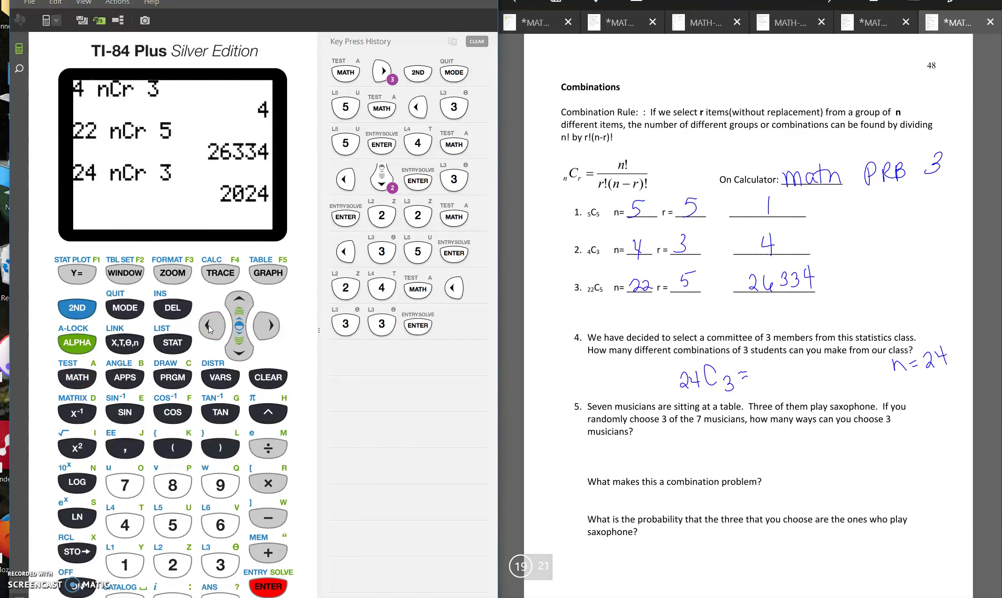
{"action": "left_click_drag", "start_coordinate": [765, 373], "coordinate": [778, 382]}
{"action": "left_click_drag", "start_coordinate": [789, 372], "coordinate": [819, 381]}
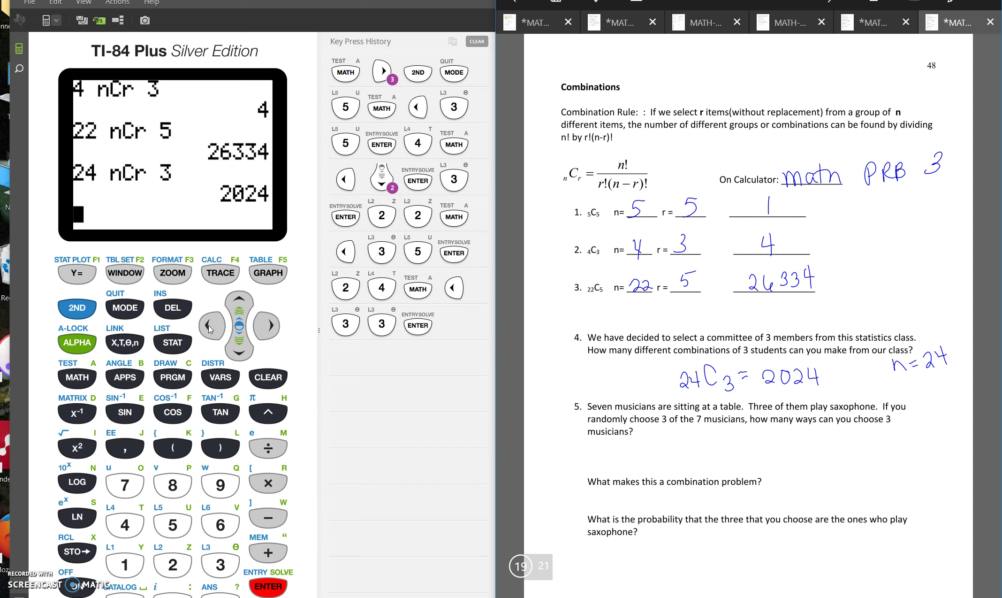
Write 7C3 under question 5, evaluate 7 nCr 3, and record 35.
{"action": "mouse_move", "coordinate": [689, 449]}
{"action": "left_mouse_down"}
{"action": "mouse_move", "coordinate": [700, 464]}
{"action": "mouse_move", "coordinate": [722, 440]}
{"action": "mouse_move", "coordinate": [719, 458]}
{"action": "mouse_move", "coordinate": [737, 460]}
{"action": "mouse_move", "coordinate": [728, 464]}
{"action": "left_mouse_up"}
{"action": "left_click", "coordinate": [131, 482]}
{"action": "left_click", "coordinate": [93, 380]}
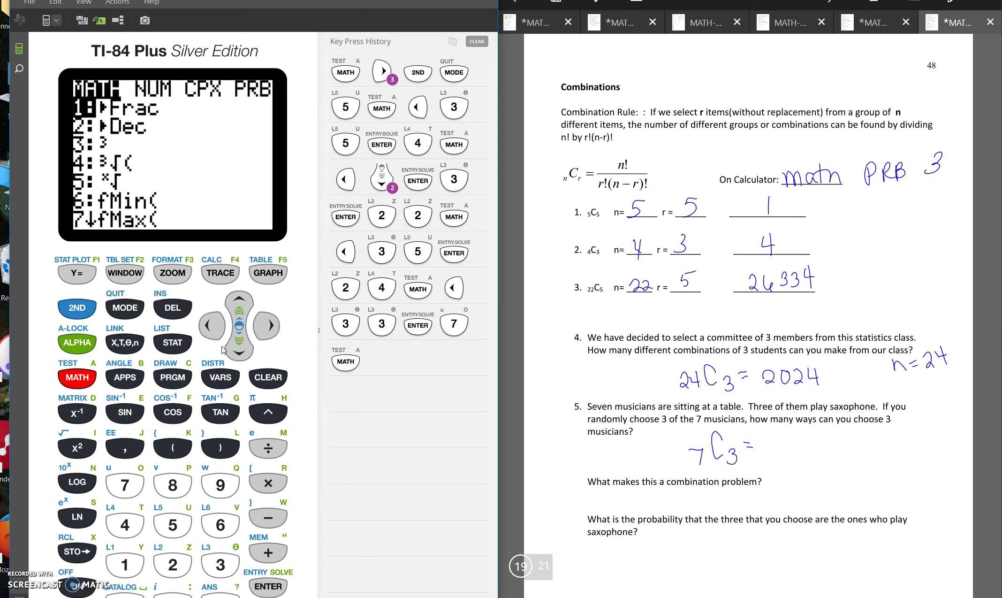
{"action": "left_click", "coordinate": [213, 334]}
{"action": "left_click", "coordinate": [222, 567]}
{"action": "left_click", "coordinate": [276, 589]}
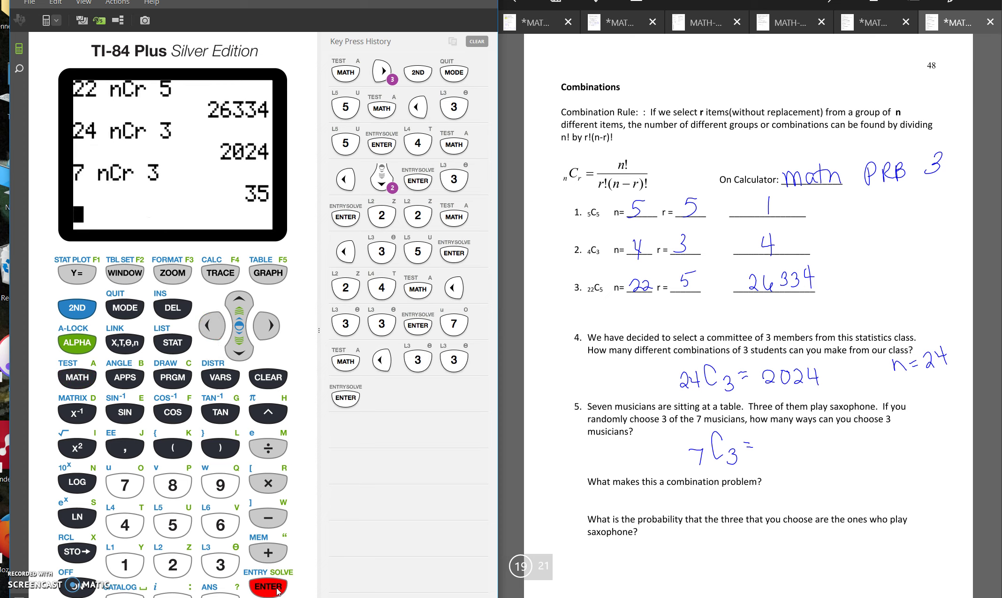
{"action": "left_click_drag", "start_coordinate": [770, 443], "coordinate": [786, 454]}
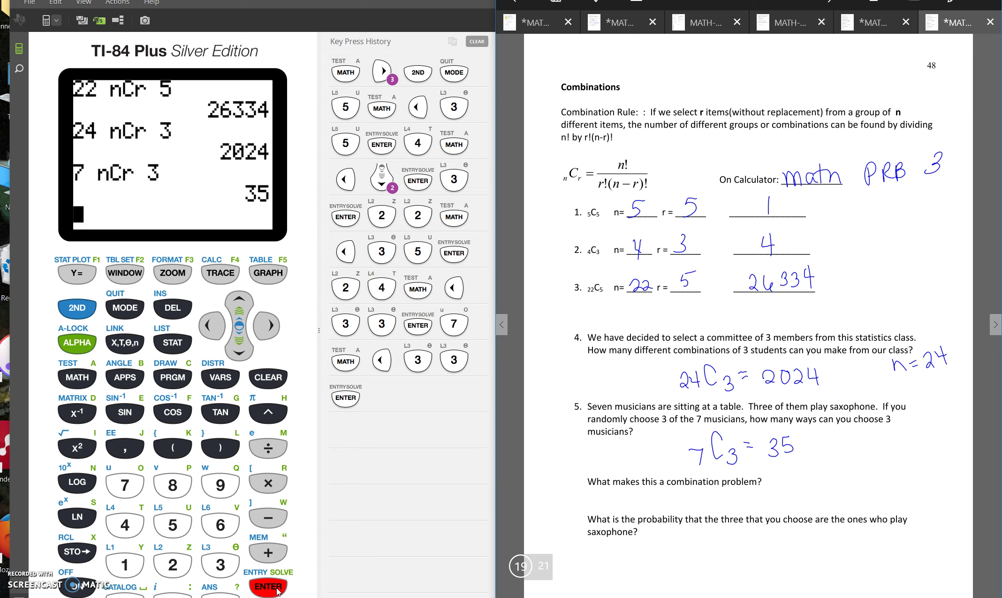
Write 'order doesn't matter' and probability 1/35 for question 5, then turn to page 49.
{"action": "mouse_move", "coordinate": [778, 475]}
{"action": "left_mouse_down"}
{"action": "mouse_move", "coordinate": [800, 487]}
{"action": "mouse_move", "coordinate": [803, 477]}
{"action": "mouse_move", "coordinate": [827, 486]}
{"action": "mouse_move", "coordinate": [838, 478]}
{"action": "mouse_move", "coordinate": [838, 487]}
{"action": "mouse_move", "coordinate": [842, 476]}
{"action": "mouse_move", "coordinate": [858, 484]}
{"action": "mouse_move", "coordinate": [882, 472]}
{"action": "left_mouse_up"}
{"action": "mouse_move", "coordinate": [892, 459]}
{"action": "left_mouse_down"}
{"action": "mouse_move", "coordinate": [892, 483]}
{"action": "mouse_move", "coordinate": [896, 472]}
{"action": "mouse_move", "coordinate": [956, 464]}
{"action": "left_mouse_up"}
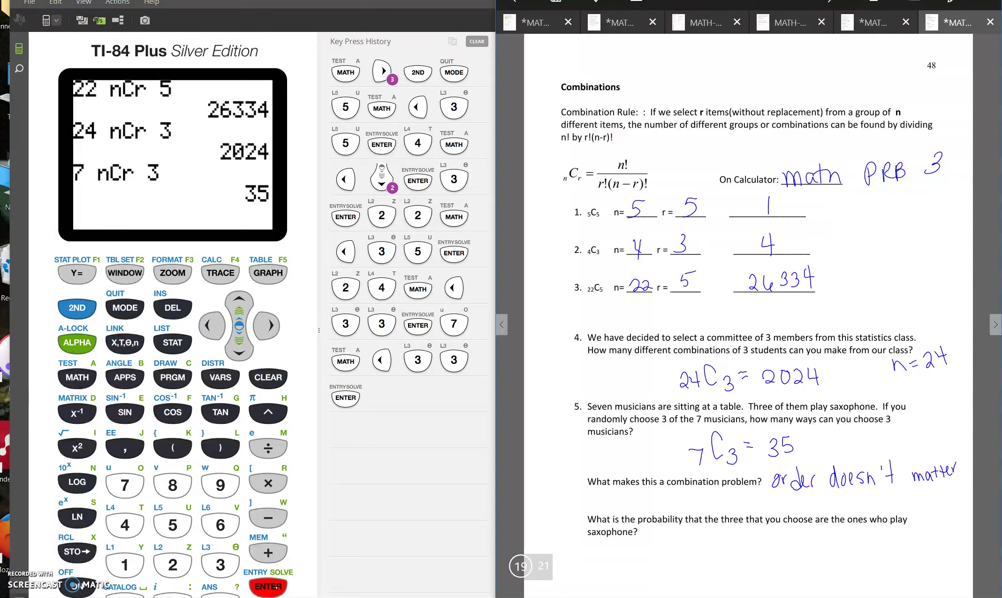
{"action": "left_click_drag", "start_coordinate": [797, 529], "coordinate": [799, 539]}
{"action": "mouse_move", "coordinate": [782, 547]}
{"action": "left_mouse_down"}
{"action": "mouse_move", "coordinate": [829, 541]}
{"action": "mouse_move", "coordinate": [797, 564]}
{"action": "mouse_move", "coordinate": [807, 563]}
{"action": "left_mouse_up"}
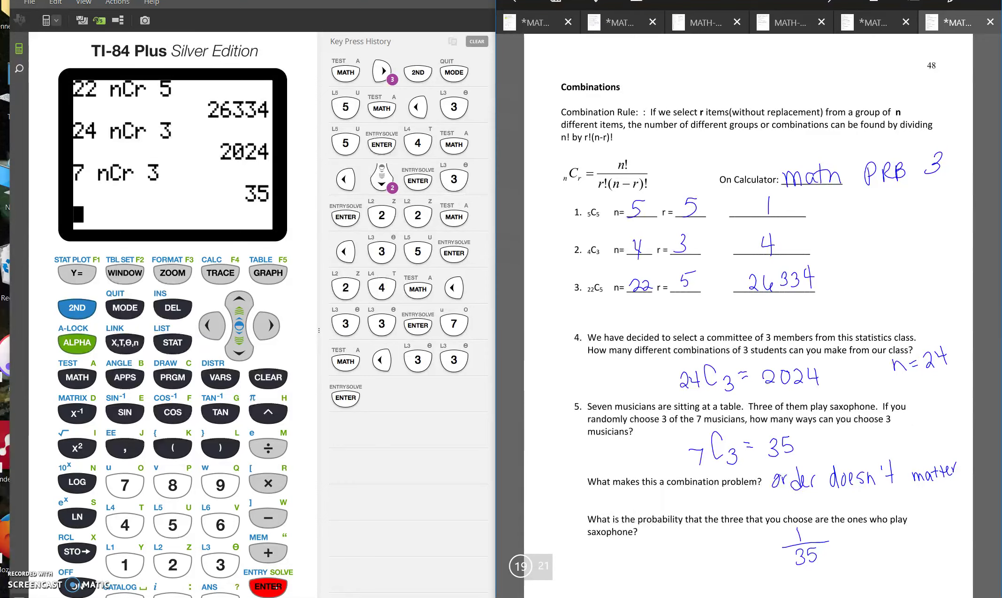
{"action": "key", "text": "Page_Down"}
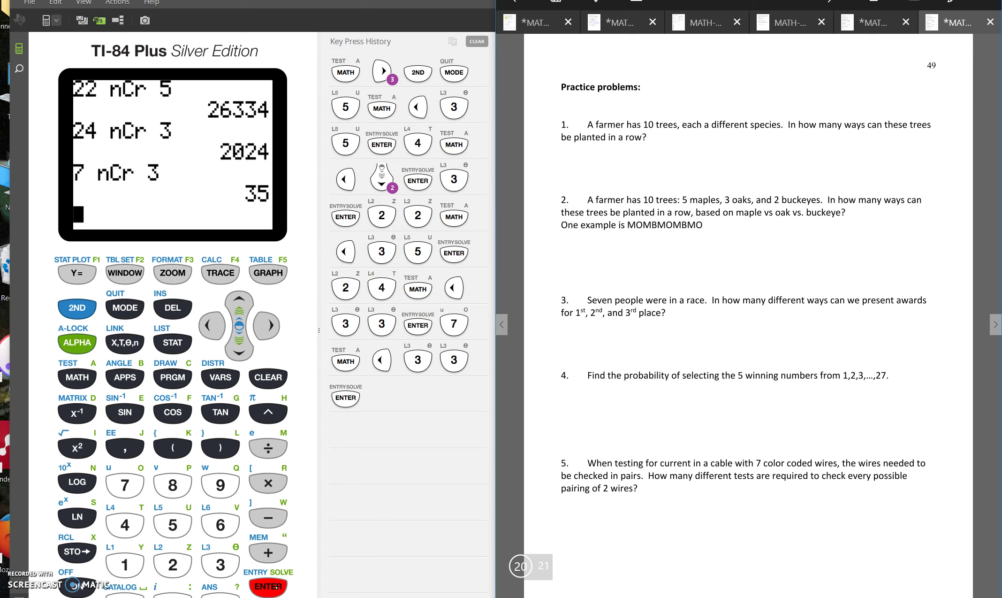
Write 10! = under problem 1 and evaluate 10 factorial on the calculator.
{"action": "mouse_move", "coordinate": [634, 151]}
{"action": "left_mouse_down"}
{"action": "mouse_move", "coordinate": [658, 155]}
{"action": "mouse_move", "coordinate": [660, 167]}
{"action": "mouse_move", "coordinate": [684, 154]}
{"action": "left_mouse_up"}
{"action": "left_click", "coordinate": [660, 165]}
{"action": "left_click_drag", "start_coordinate": [674, 162], "coordinate": [684, 160]}
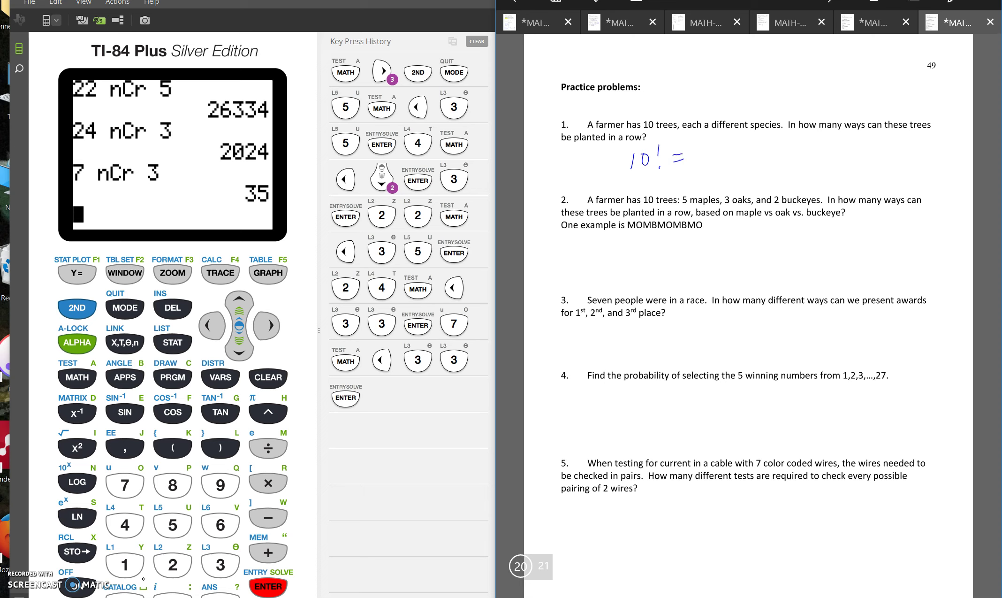
{"action": "left_click", "coordinate": [124, 564]}
{"action": "left_click", "coordinate": [125, 594]}
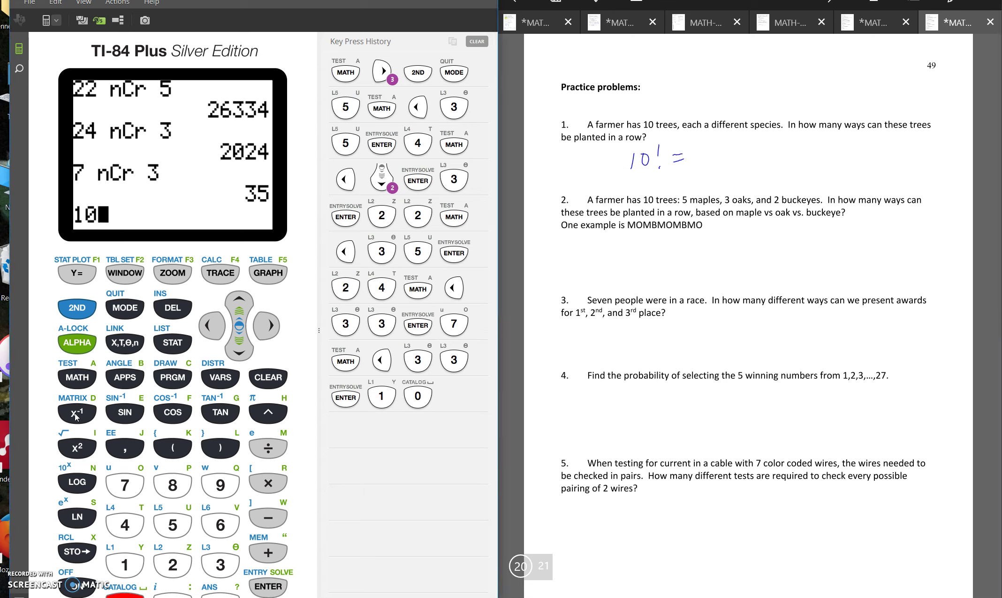
{"action": "left_click", "coordinate": [79, 379]}
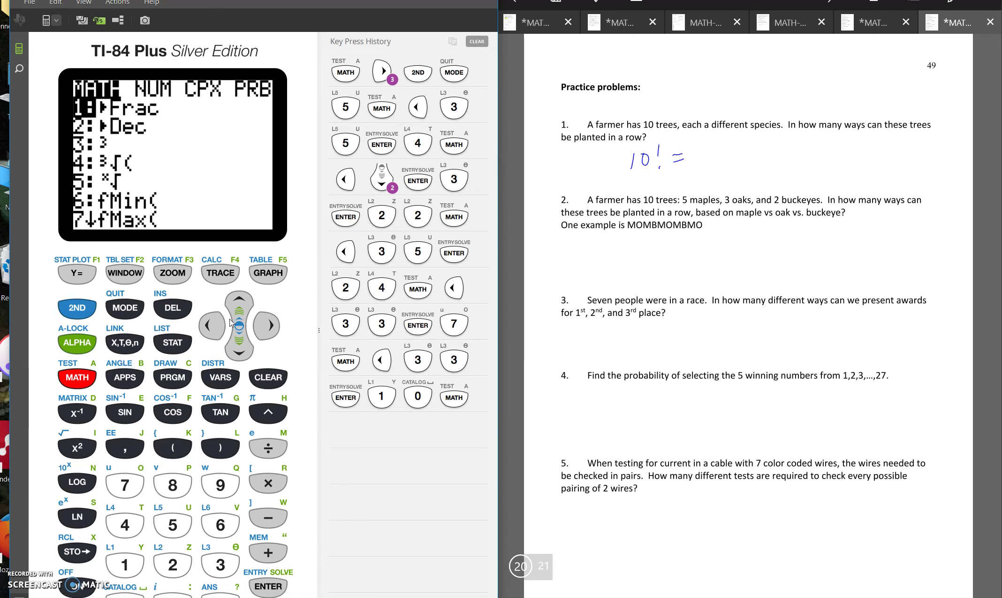
{"action": "left_click", "coordinate": [223, 323]}
{"action": "left_click", "coordinate": [125, 524]}
{"action": "left_click", "coordinate": [274, 587]}
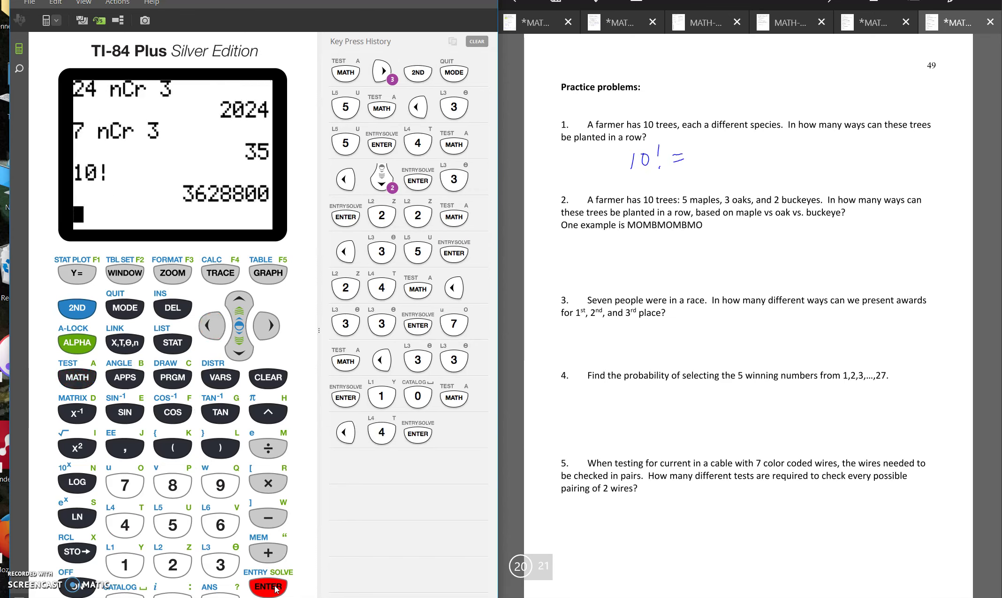
Record 3,628,800 as problem 1's answer and write 10! over a fraction bar for problem 2.
{"action": "mouse_move", "coordinate": [702, 154]}
{"action": "left_mouse_down"}
{"action": "mouse_move", "coordinate": [737, 158]}
{"action": "mouse_move", "coordinate": [746, 168]}
{"action": "mouse_move", "coordinate": [766, 148]}
{"action": "mouse_move", "coordinate": [798, 167]}
{"action": "left_mouse_up"}
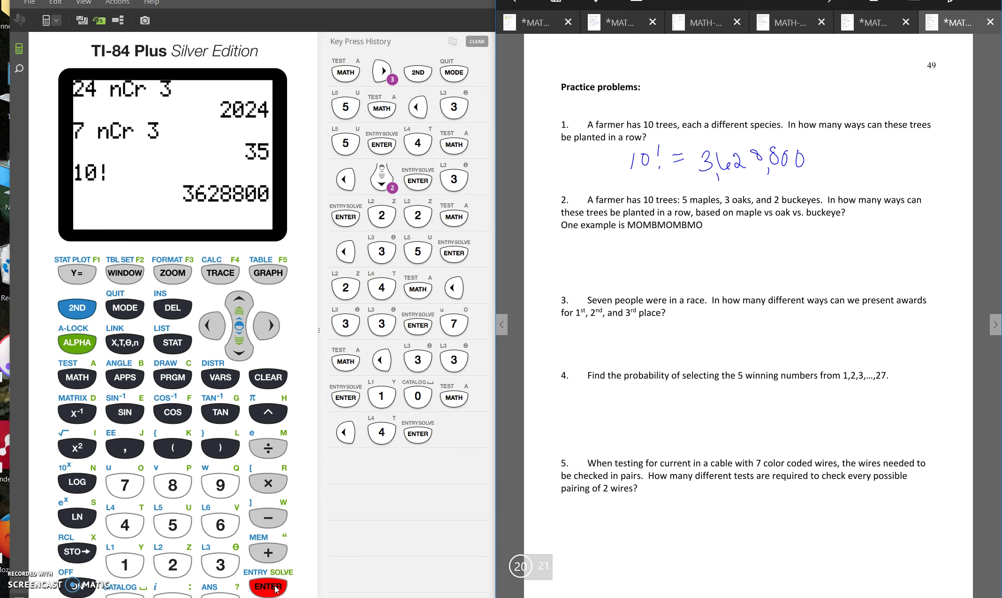
{"action": "mouse_move", "coordinate": [685, 236]}
{"action": "left_mouse_down"}
{"action": "mouse_move", "coordinate": [706, 249]}
{"action": "mouse_move", "coordinate": [662, 258]}
{"action": "mouse_move", "coordinate": [743, 255]}
{"action": "left_mouse_up"}
{"action": "left_click", "coordinate": [708, 249]}
Write 5!3!2! as the denominator under 10! for problem 2.
{"action": "left_click_drag", "start_coordinate": [670, 266], "coordinate": [668, 279]}
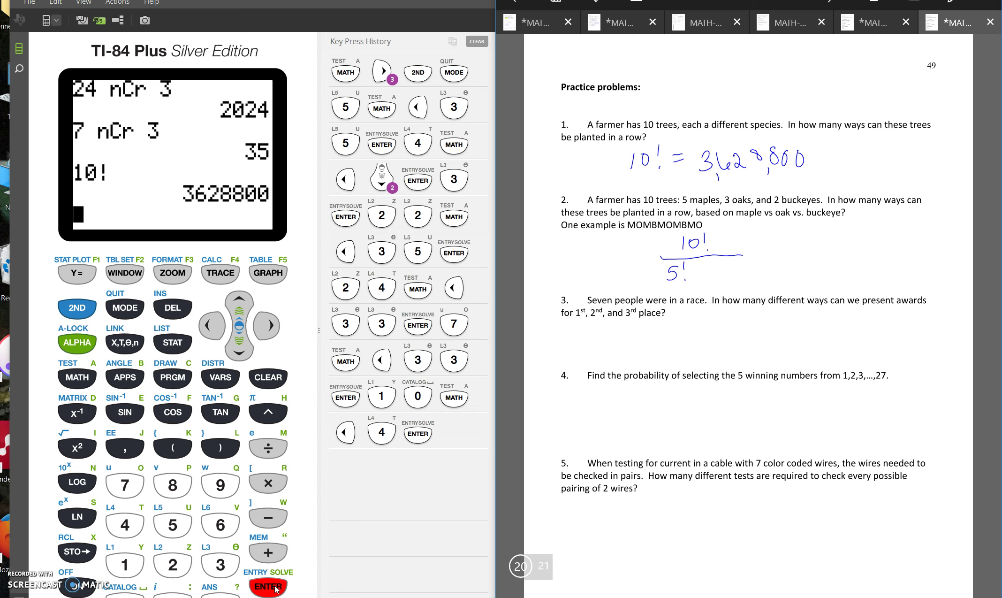
{"action": "left_click_drag", "start_coordinate": [704, 271], "coordinate": [698, 279]}
{"action": "left_click_drag", "start_coordinate": [714, 261], "coordinate": [740, 272]}
{"action": "left_click_drag", "start_coordinate": [741, 276], "coordinate": [763, 258]}
Start entering 10!/(5! on the calculator using the PRB factorial.
{"action": "left_click", "coordinate": [142, 219]}
{"action": "type", "text": "10"}
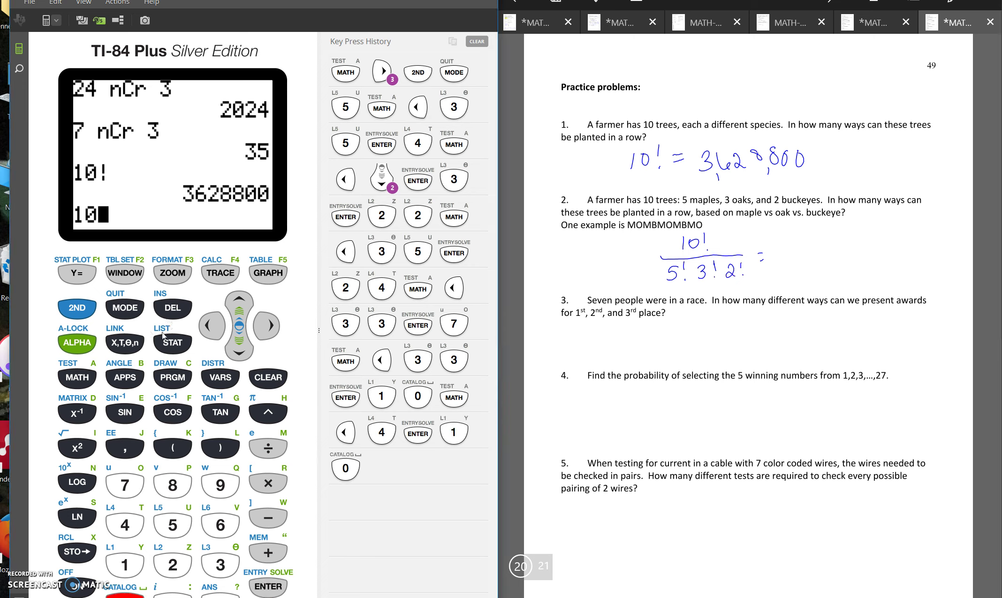
{"action": "left_click", "coordinate": [83, 378]}
{"action": "left_click", "coordinate": [210, 325]}
{"action": "type", "text": "4"}
{"action": "type", "text": "/("}
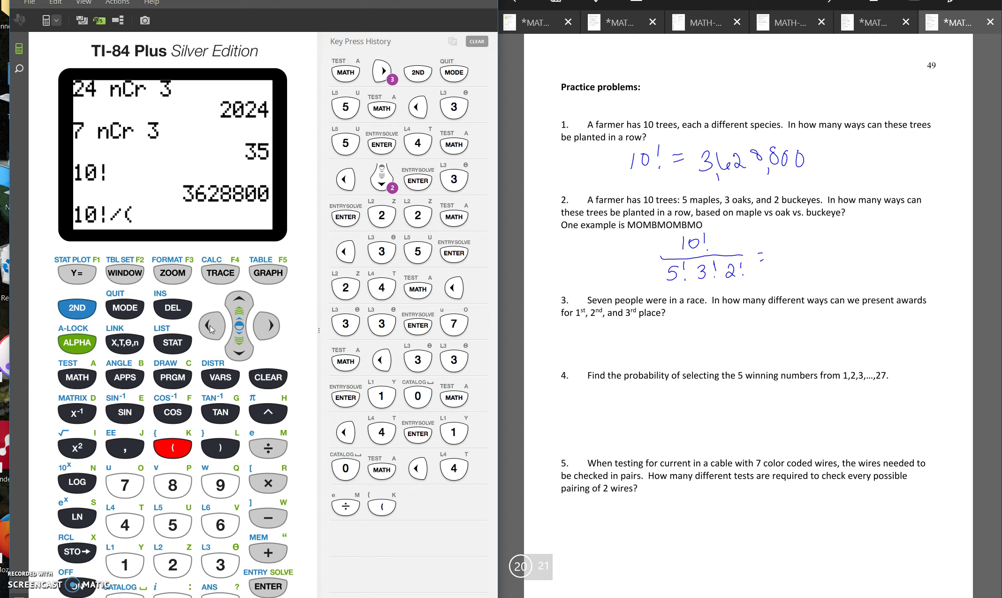
{"action": "type", "text": "5"}
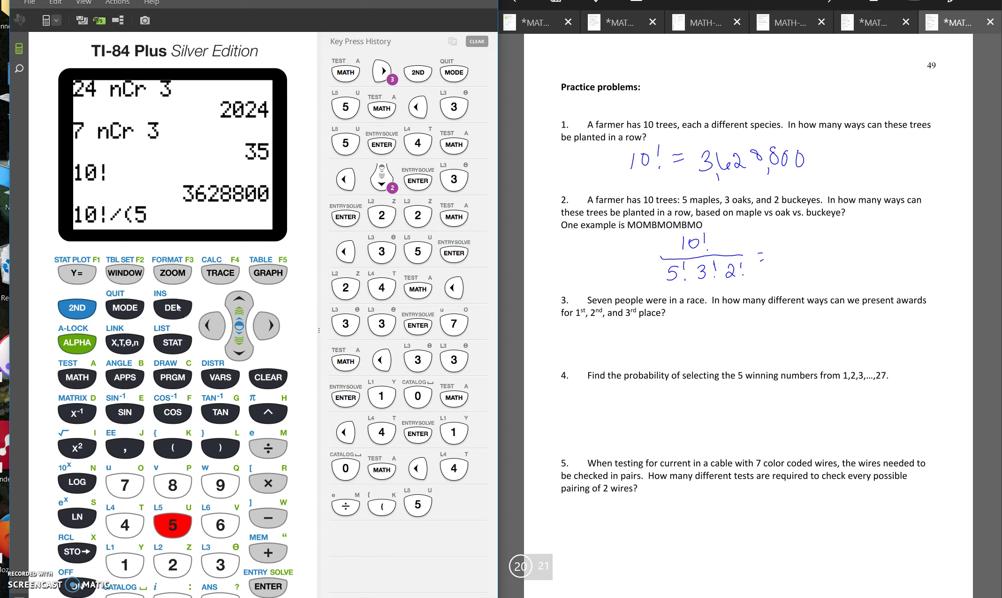
{"action": "type", "text": "m"}
{"action": "key", "text": "Left"}
{"action": "key", "text": "4"}
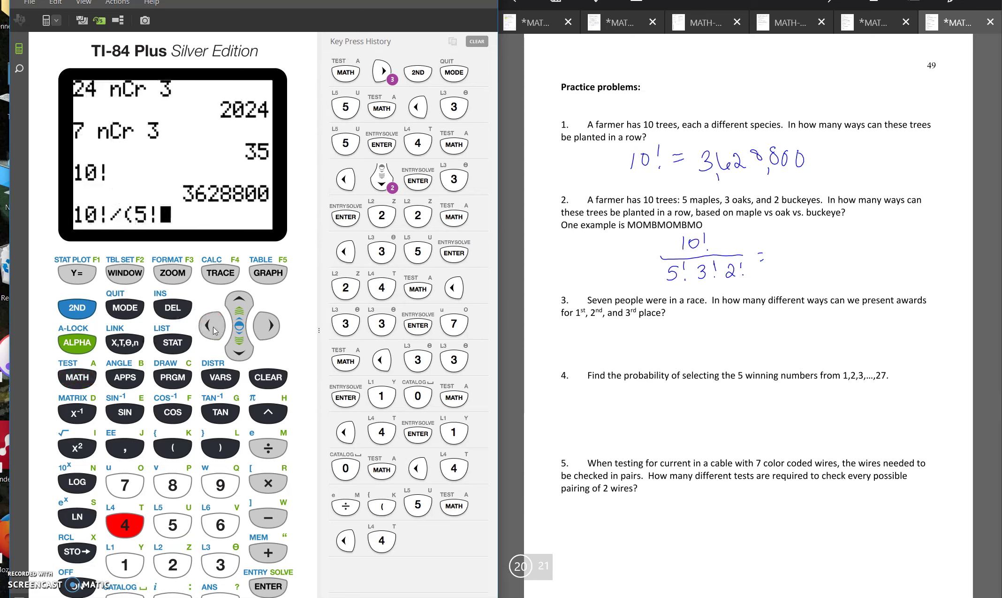
{"action": "type", "text": "3"}
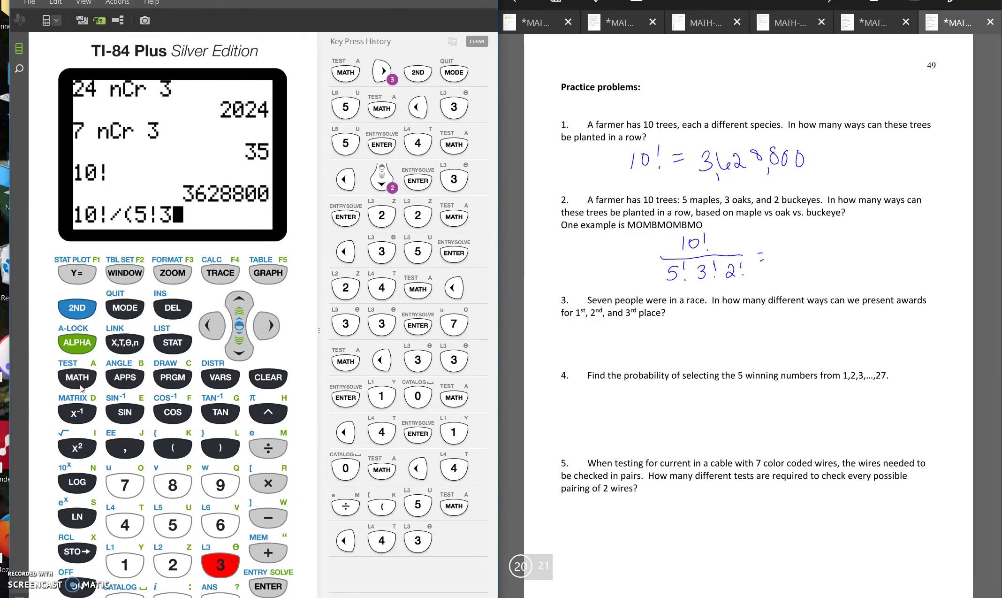
Add 3! and 2! to the denominator and evaluate 10!/(5!3!2!) as 2520.
{"action": "left_click", "coordinate": [80, 384]}
{"action": "left_click", "coordinate": [209, 321]}
{"action": "key", "text": "4"}
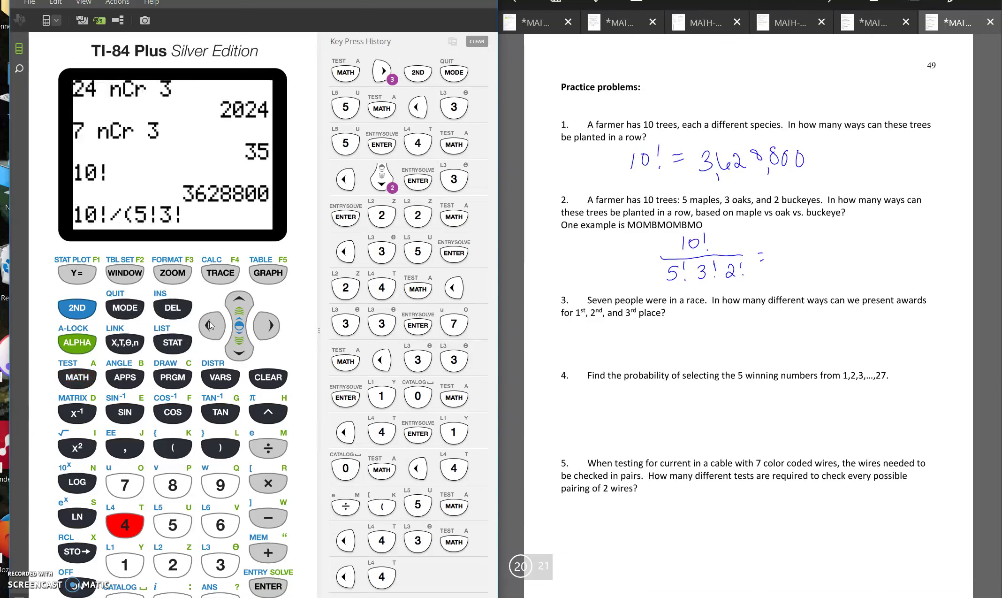
{"action": "key", "text": "2"}
{"action": "left_click", "coordinate": [79, 380]}
{"action": "left_click", "coordinate": [212, 329]}
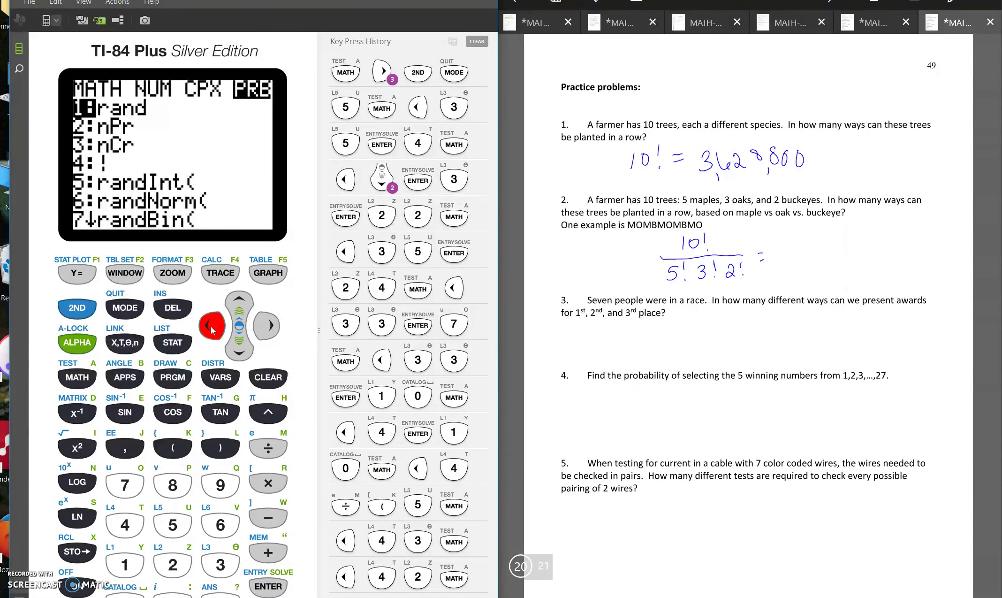
{"action": "type", "text": "4"}
{"action": "type", "text": ")"}
{"action": "key", "text": "Return"}
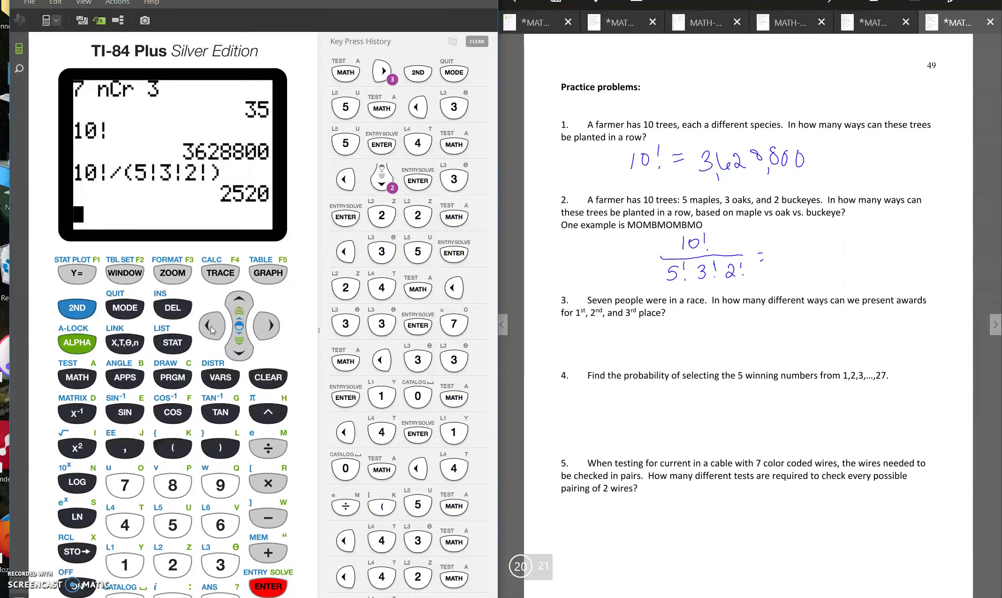
Write 2520 after problem 2's fraction and label problem 3 'permutation'.
{"action": "mouse_move", "coordinate": [779, 252]}
{"action": "left_mouse_down"}
{"action": "mouse_move", "coordinate": [801, 249]}
{"action": "mouse_move", "coordinate": [797, 266]}
{"action": "mouse_move", "coordinate": [836, 251]}
{"action": "left_mouse_up"}
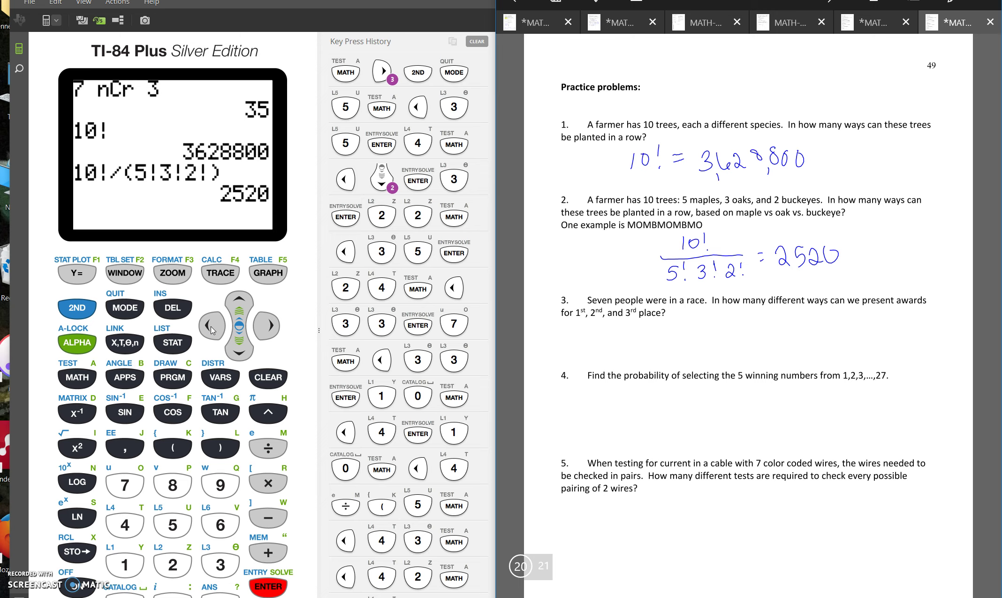
{"action": "left_click_drag", "start_coordinate": [675, 316], "coordinate": [703, 317]}
{"action": "left_click_drag", "start_coordinate": [709, 323], "coordinate": [807, 321]}
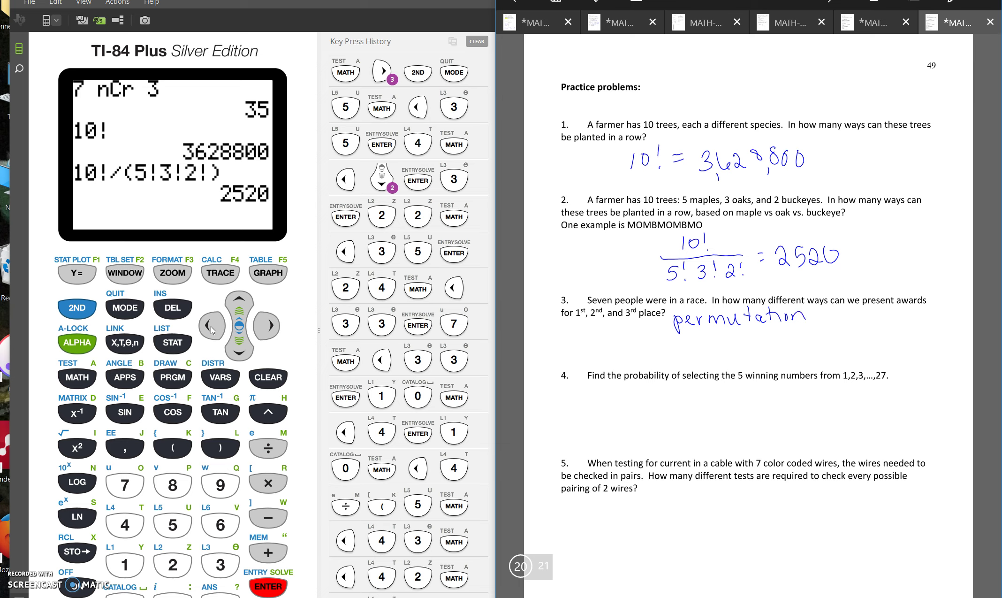
Write 7P3 = under problem 3, evaluate 7 nPr 3, and record 210.
{"action": "left_click_drag", "start_coordinate": [634, 350], "coordinate": [658, 357]}
{"action": "mouse_move", "coordinate": [655, 341]}
{"action": "left_mouse_down"}
{"action": "mouse_move", "coordinate": [664, 336]}
{"action": "mouse_move", "coordinate": [658, 349]}
{"action": "mouse_move", "coordinate": [670, 362]}
{"action": "mouse_move", "coordinate": [700, 342]}
{"action": "left_mouse_up"}
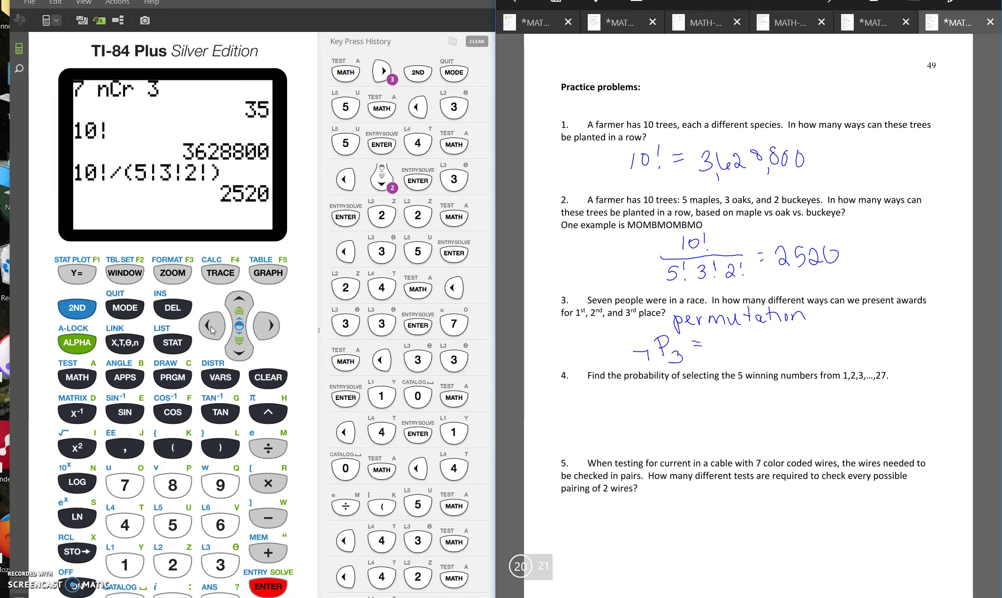
{"action": "left_click", "coordinate": [125, 485]}
{"action": "left_click", "coordinate": [91, 377]}
{"action": "left_click", "coordinate": [210, 332]}
{"action": "left_click", "coordinate": [173, 570]}
{"action": "left_click", "coordinate": [231, 565]}
{"action": "left_click", "coordinate": [279, 587]}
{"action": "mouse_move", "coordinate": [714, 344]}
{"action": "left_mouse_down"}
{"action": "mouse_move", "coordinate": [713, 358]}
{"action": "mouse_move", "coordinate": [727, 359]}
{"action": "mouse_move", "coordinate": [749, 339]}
{"action": "left_mouse_up"}
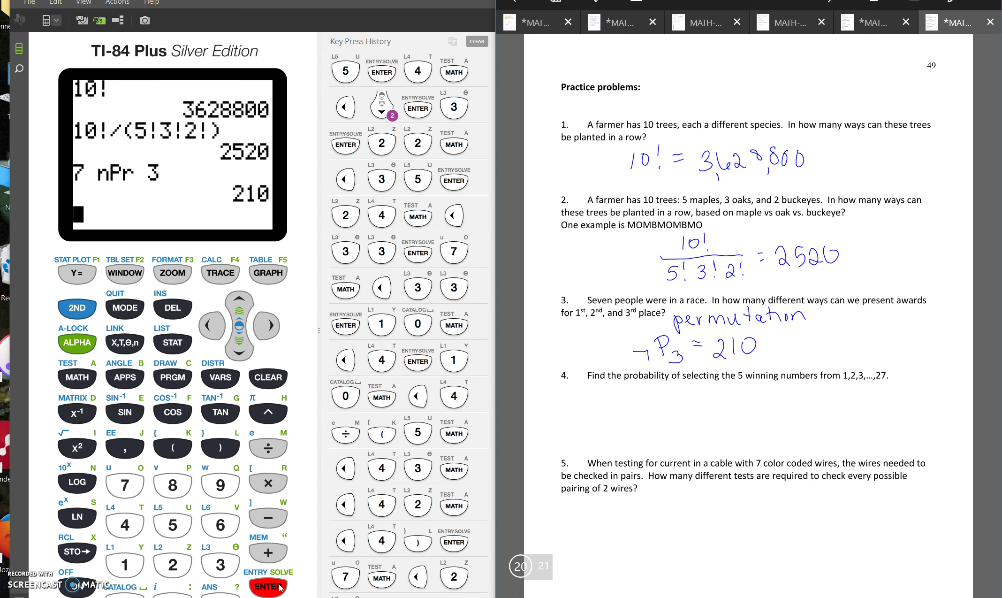
Label problem 4 'combination', underline 1 to 27, and write 27C5 =.
{"action": "left_click_drag", "start_coordinate": [724, 388], "coordinate": [723, 401]}
{"action": "left_click_drag", "start_coordinate": [731, 392], "coordinate": [760, 398]}
{"action": "left_click_drag", "start_coordinate": [770, 393], "coordinate": [819, 399]}
{"action": "mouse_move", "coordinate": [828, 392]}
{"action": "left_mouse_down"}
{"action": "mouse_move", "coordinate": [846, 399]}
{"action": "mouse_move", "coordinate": [891, 377]}
{"action": "left_mouse_up"}
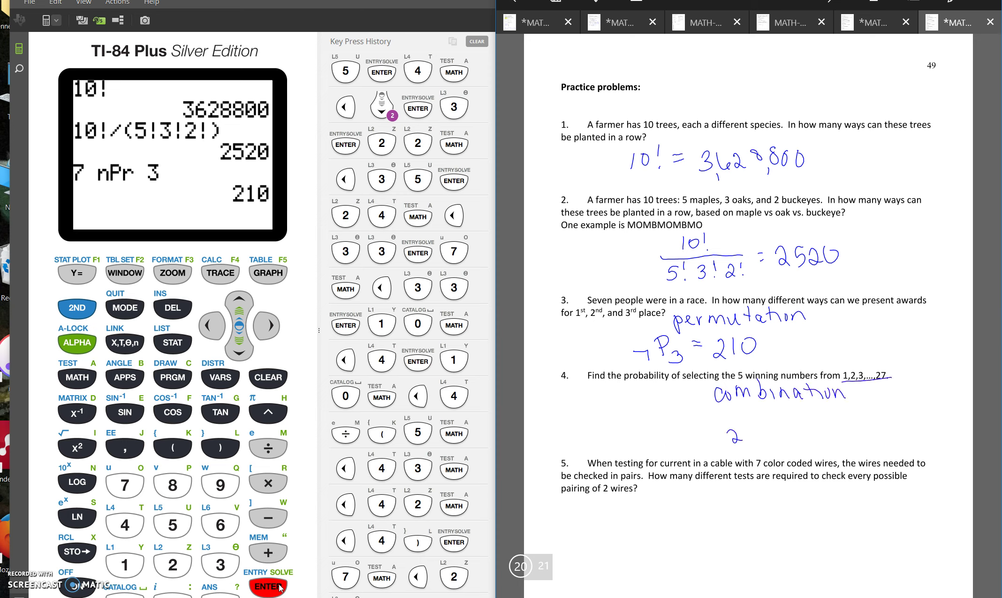
{"action": "mouse_move", "coordinate": [740, 424]}
{"action": "left_mouse_down"}
{"action": "mouse_move", "coordinate": [753, 440]}
{"action": "mouse_move", "coordinate": [767, 417]}
{"action": "mouse_move", "coordinate": [779, 439]}
{"action": "mouse_move", "coordinate": [816, 421]}
{"action": "left_mouse_up"}
Evaluate 27 nCr 5 and write 80730 after 27C5 =.
{"action": "left_click", "coordinate": [179, 575]}
{"action": "left_click", "coordinate": [134, 487]}
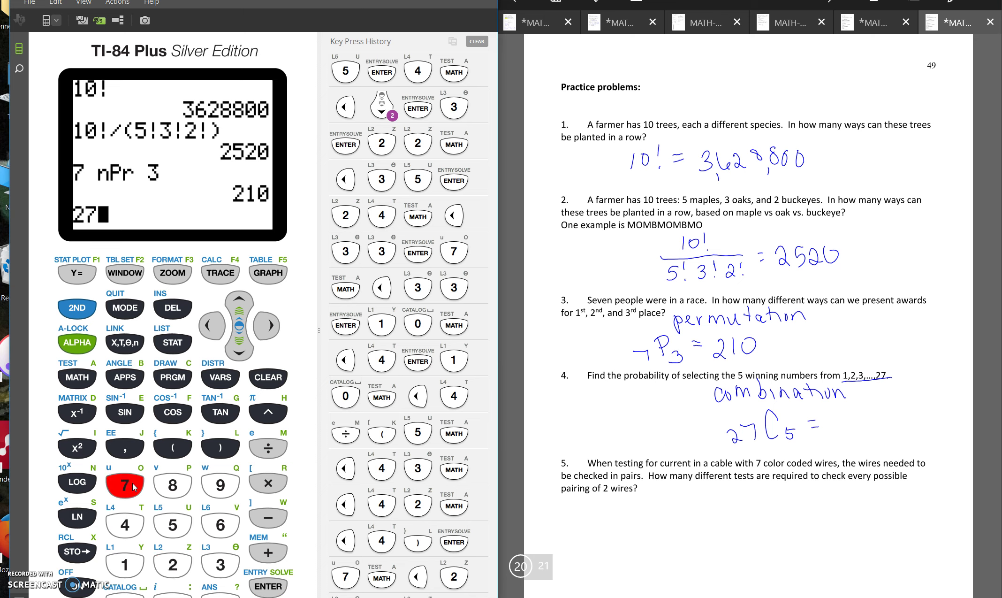
{"action": "left_click", "coordinate": [80, 381]}
{"action": "left_click", "coordinate": [211, 326]}
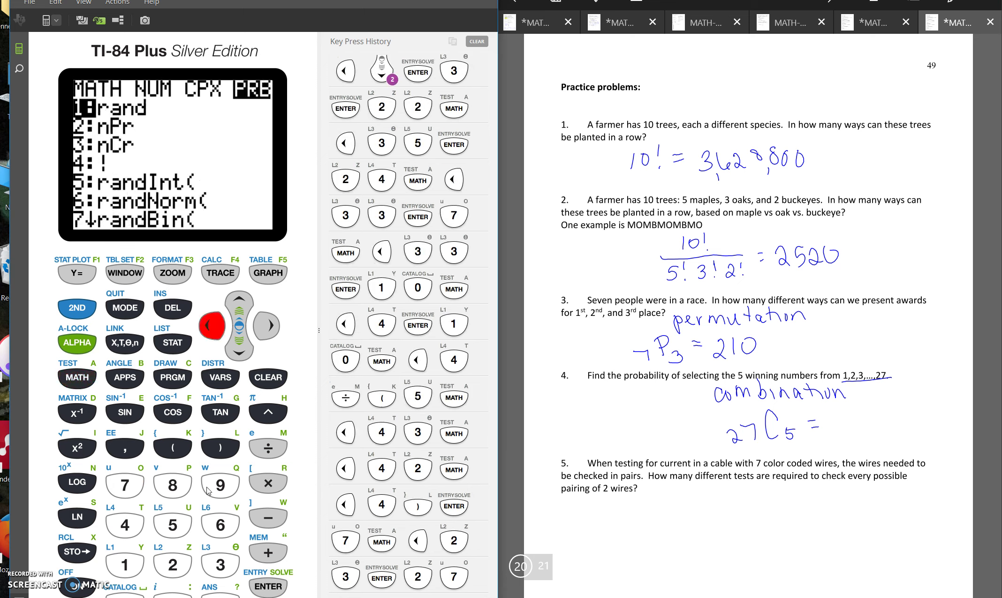
{"action": "left_click", "coordinate": [219, 568]}
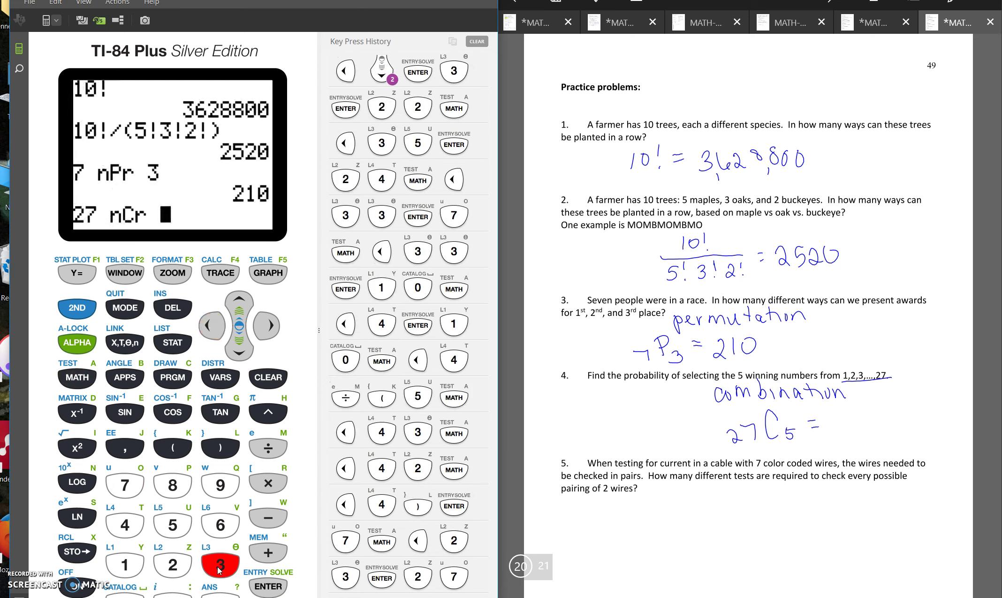
{"action": "left_click", "coordinate": [171, 522]}
{"action": "left_click", "coordinate": [274, 587]}
{"action": "mouse_move", "coordinate": [839, 416]}
{"action": "left_mouse_down"}
{"action": "mouse_move", "coordinate": [834, 435]}
{"action": "mouse_move", "coordinate": [868, 437]}
{"action": "left_mouse_up"}
{"action": "left_click_drag", "start_coordinate": [882, 419], "coordinate": [881, 421]}
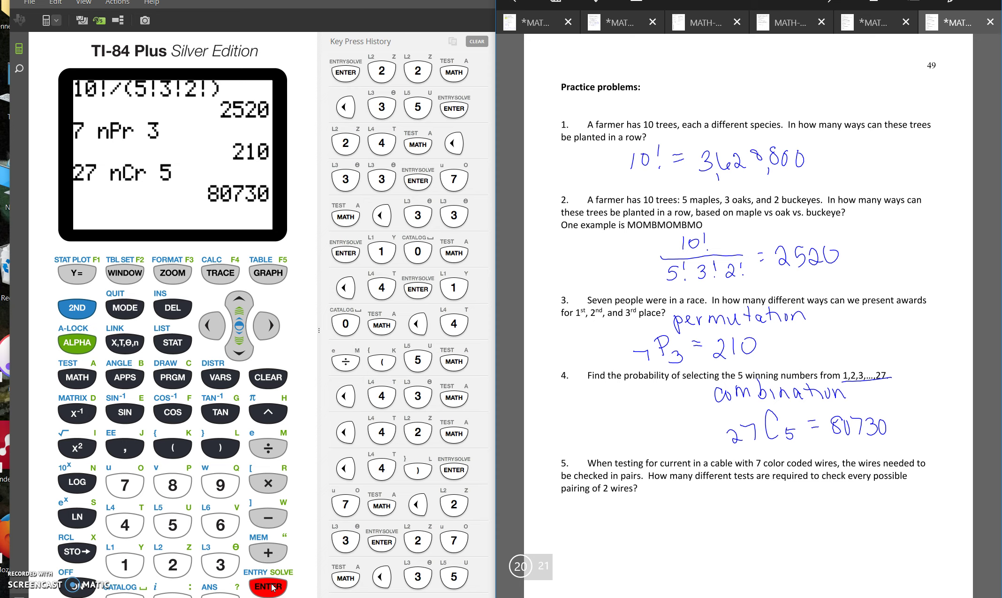
Write 7C2 = for problem 5, evaluate 7 nCr 2, record 21, and move to page 50.
{"action": "mouse_move", "coordinate": [682, 530]}
{"action": "left_mouse_down"}
{"action": "mouse_move", "coordinate": [701, 553]}
{"action": "mouse_move", "coordinate": [728, 522]}
{"action": "mouse_move", "coordinate": [718, 515]}
{"action": "mouse_move", "coordinate": [727, 551]}
{"action": "mouse_move", "coordinate": [753, 550]}
{"action": "left_mouse_up"}
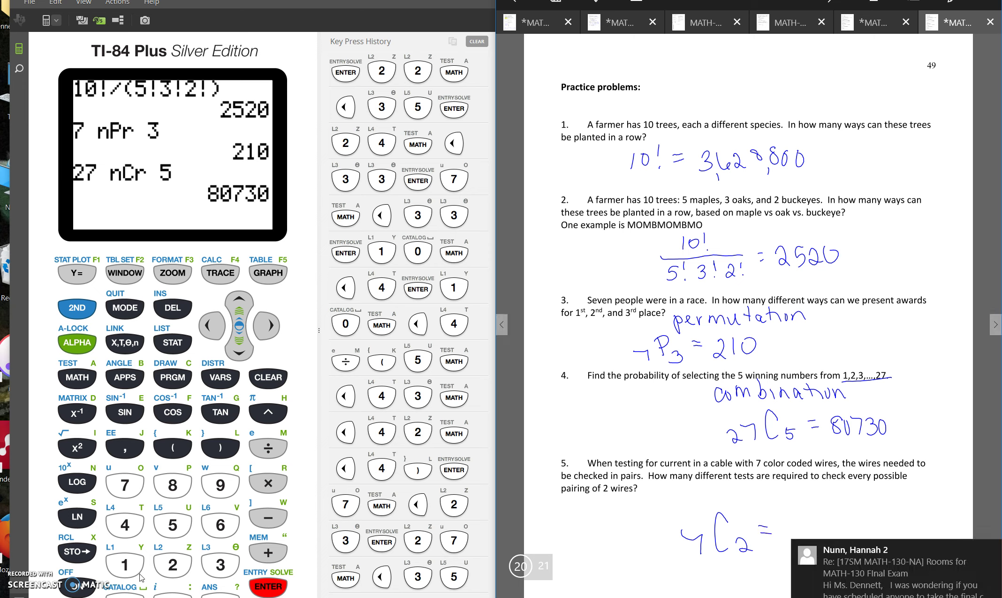
{"action": "left_click", "coordinate": [127, 488]}
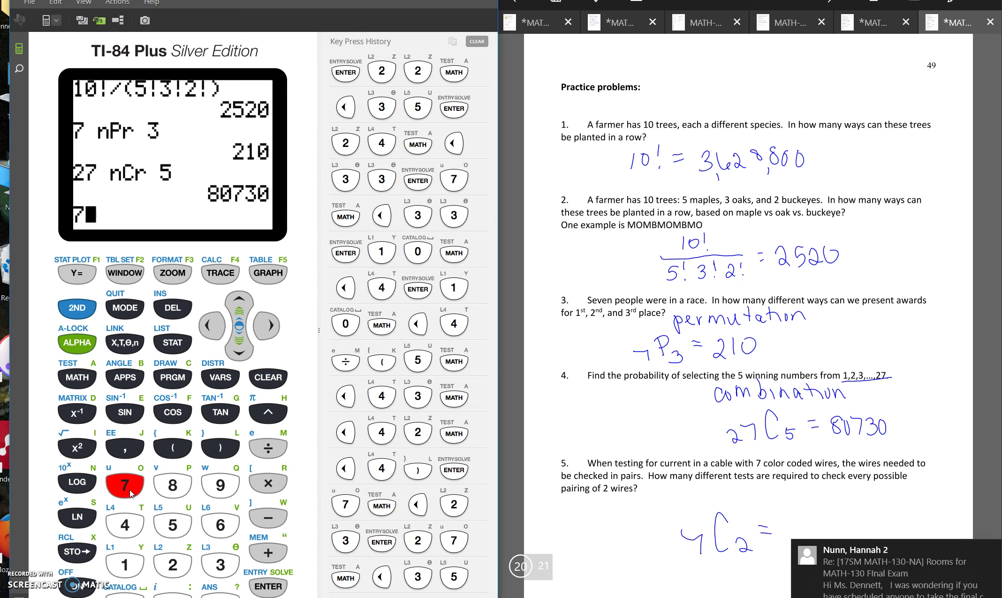
{"action": "left_click", "coordinate": [81, 378]}
{"action": "left_click", "coordinate": [212, 325]}
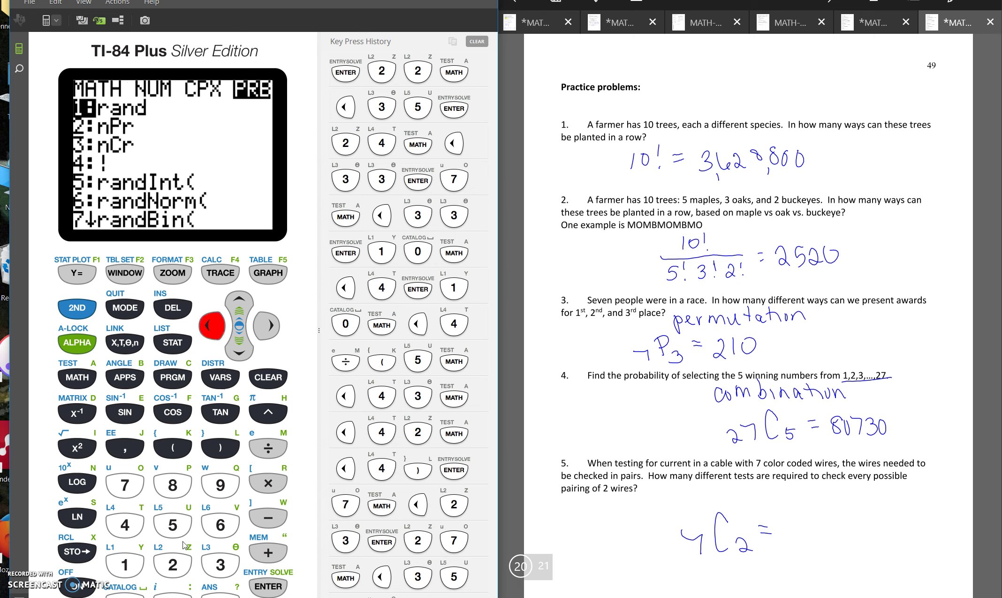
{"action": "left_click", "coordinate": [220, 561]}
{"action": "left_click", "coordinate": [174, 565]}
{"action": "left_click", "coordinate": [266, 592]}
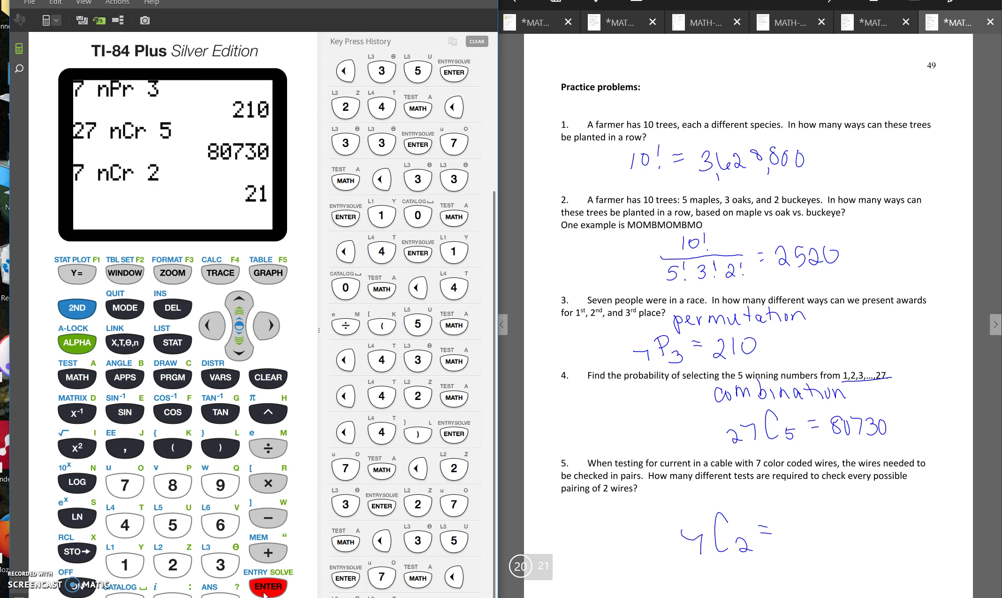
{"action": "left_click_drag", "start_coordinate": [781, 516], "coordinate": [795, 536]}
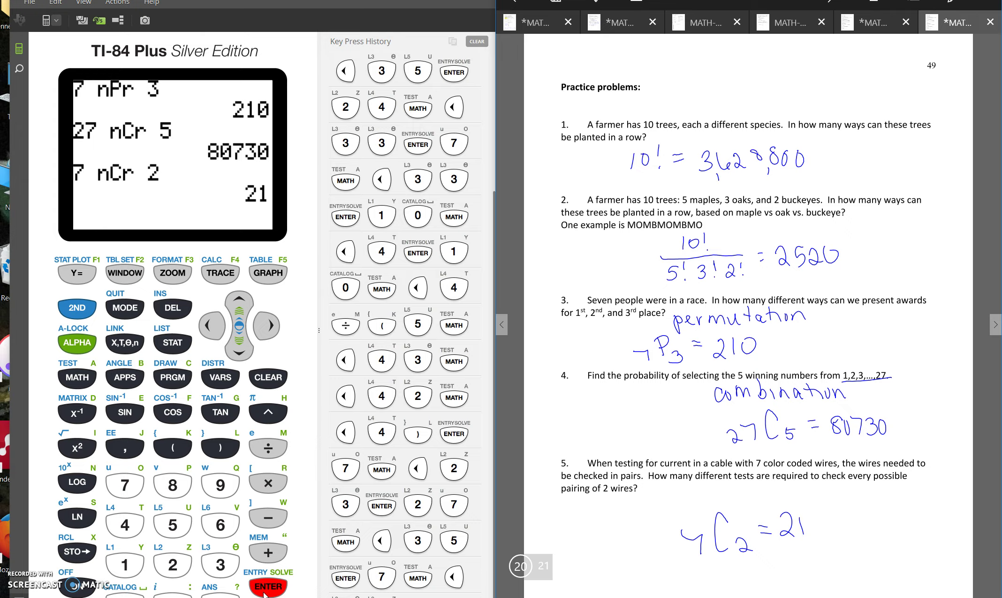
{"action": "key", "text": "Right"}
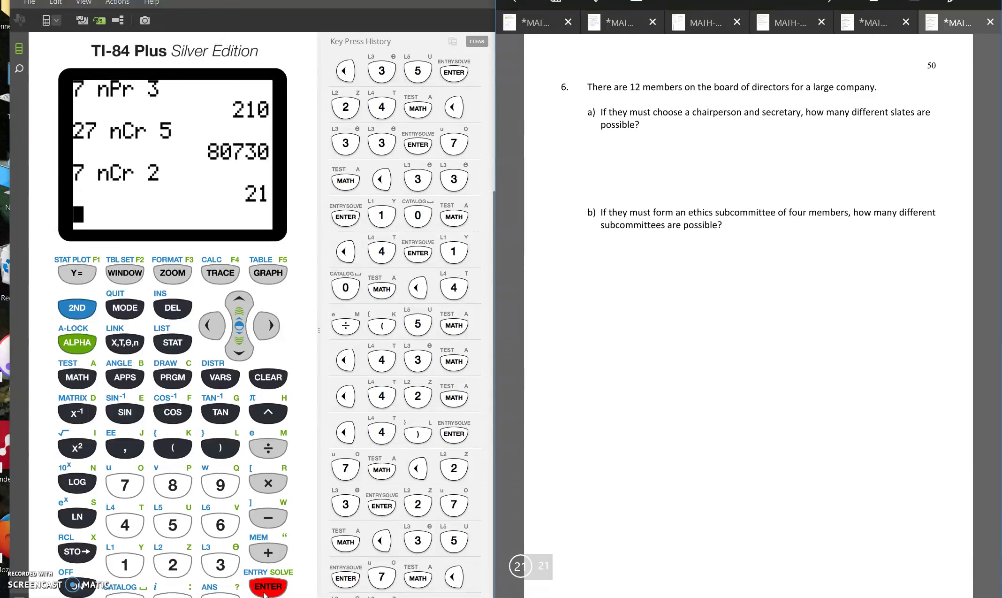
Label part a) 'Permutation' and write 12P2 = beneath it.
{"action": "mouse_move", "coordinate": [650, 129]}
{"action": "left_mouse_down"}
{"action": "mouse_move", "coordinate": [654, 143]}
{"action": "mouse_move", "coordinate": [679, 129]}
{"action": "left_mouse_up"}
{"action": "left_click", "coordinate": [682, 133]}
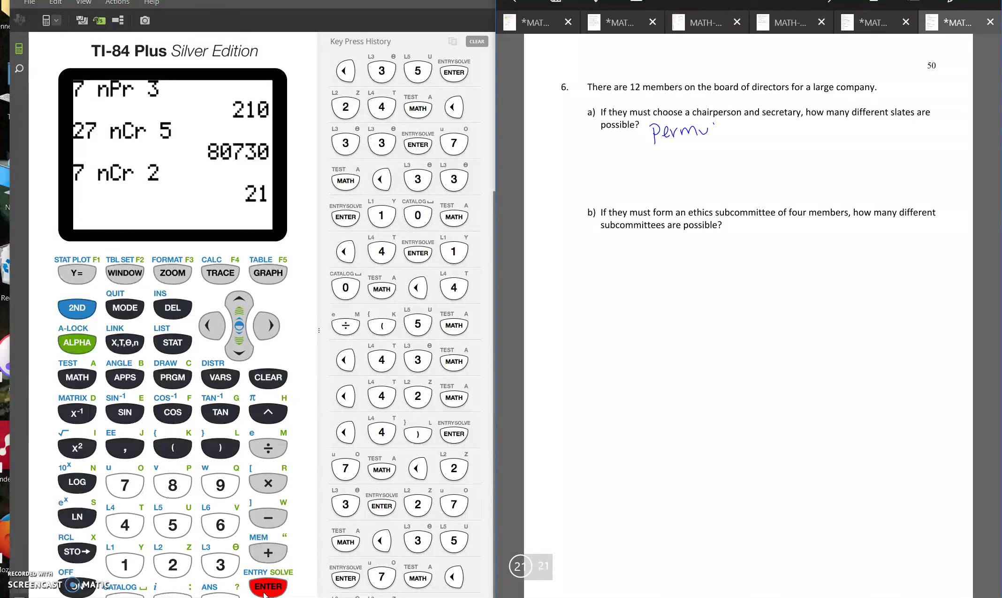
{"action": "left_click_drag", "start_coordinate": [761, 123], "coordinate": [758, 124]}
{"action": "left_click_drag", "start_coordinate": [768, 131], "coordinate": [781, 121]}
{"action": "mouse_move", "coordinate": [678, 173]}
{"action": "left_mouse_down"}
{"action": "mouse_move", "coordinate": [681, 190]}
{"action": "mouse_move", "coordinate": [713, 186]}
{"action": "left_mouse_up"}
{"action": "mouse_move", "coordinate": [705, 166]}
{"action": "left_mouse_down"}
{"action": "mouse_move", "coordinate": [720, 164]}
{"action": "mouse_move", "coordinate": [736, 185]}
{"action": "left_mouse_up"}
{"action": "left_click_drag", "start_coordinate": [739, 168], "coordinate": [749, 167]}
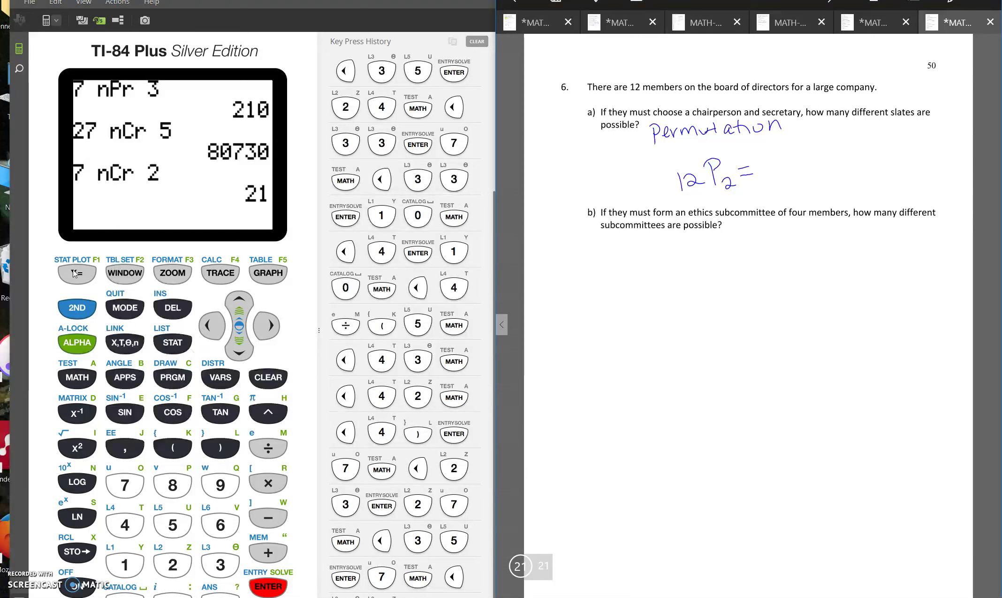
Evaluate 12 nPr 2 on the calculator and record the result 132.
{"action": "type", "text": "12"}
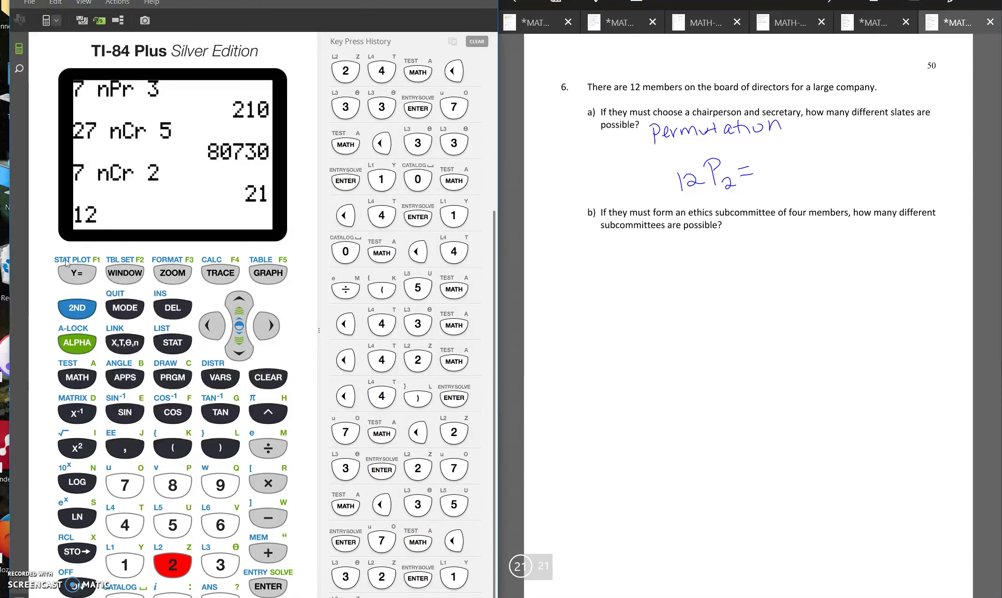
{"action": "left_click", "coordinate": [87, 379]}
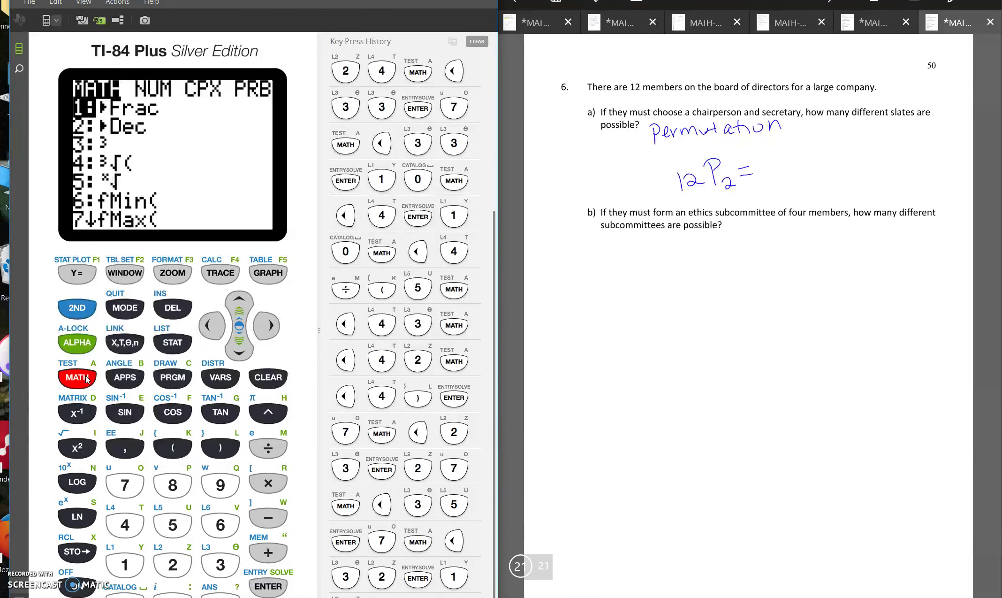
{"action": "left_click", "coordinate": [207, 330]}
{"action": "type", "text": "22"}
{"action": "key", "text": "Return"}
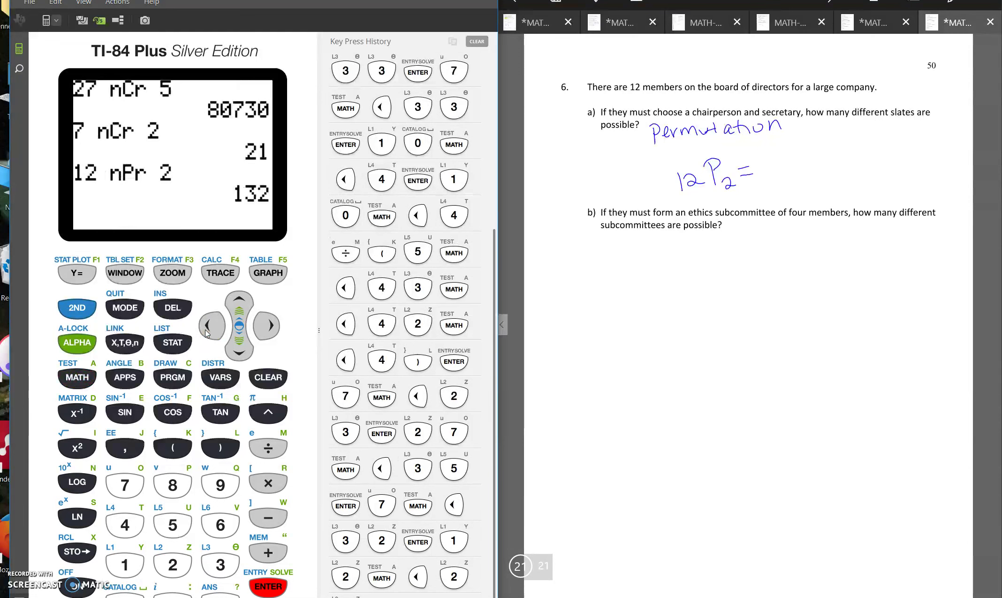
{"action": "mouse_move", "coordinate": [789, 162]}
{"action": "left_mouse_down"}
{"action": "mouse_move", "coordinate": [788, 185]}
{"action": "mouse_move", "coordinate": [809, 183]}
{"action": "left_mouse_up"}
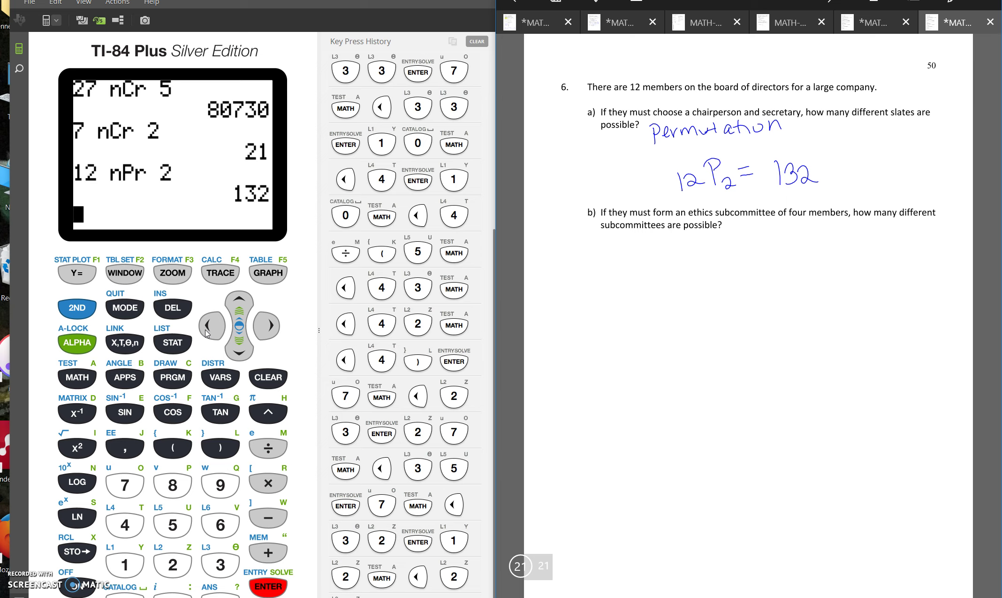
Write 'Combination' under part b), underline 'four members', and write 12C4 = below.
{"action": "mouse_move", "coordinate": [698, 241]}
{"action": "left_mouse_down"}
{"action": "mouse_move", "coordinate": [711, 248]}
{"action": "mouse_move", "coordinate": [753, 258]}
{"action": "mouse_move", "coordinate": [839, 250]}
{"action": "left_mouse_up"}
{"action": "left_click_drag", "start_coordinate": [785, 225], "coordinate": [827, 222]}
{"action": "left_click_drag", "start_coordinate": [705, 295], "coordinate": [715, 306]}
{"action": "mouse_move", "coordinate": [743, 280]}
{"action": "left_mouse_down"}
{"action": "mouse_move", "coordinate": [744, 302]}
{"action": "mouse_move", "coordinate": [761, 308]}
{"action": "left_mouse_up"}
{"action": "left_click_drag", "start_coordinate": [774, 279], "coordinate": [782, 278]}
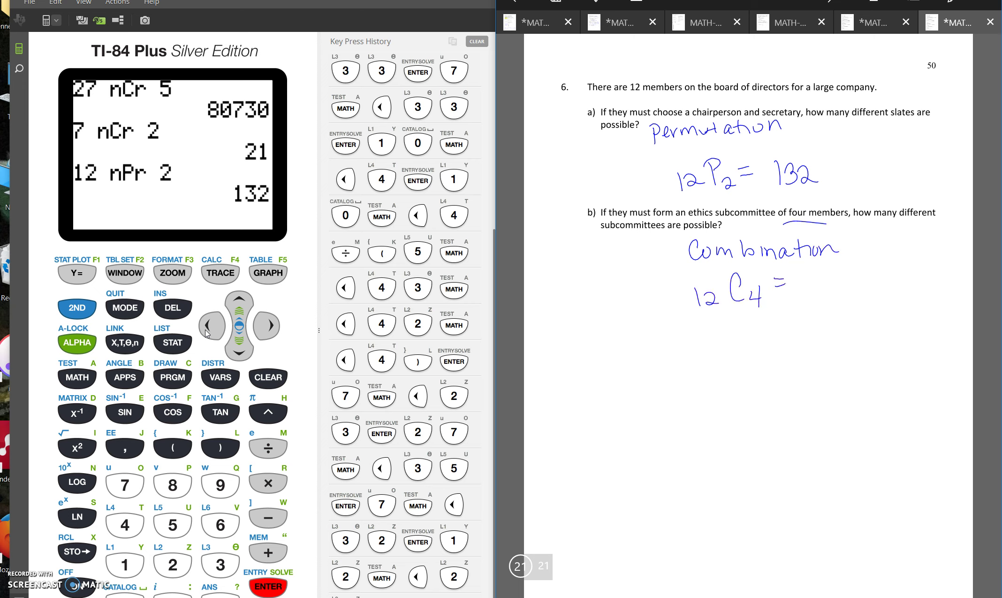